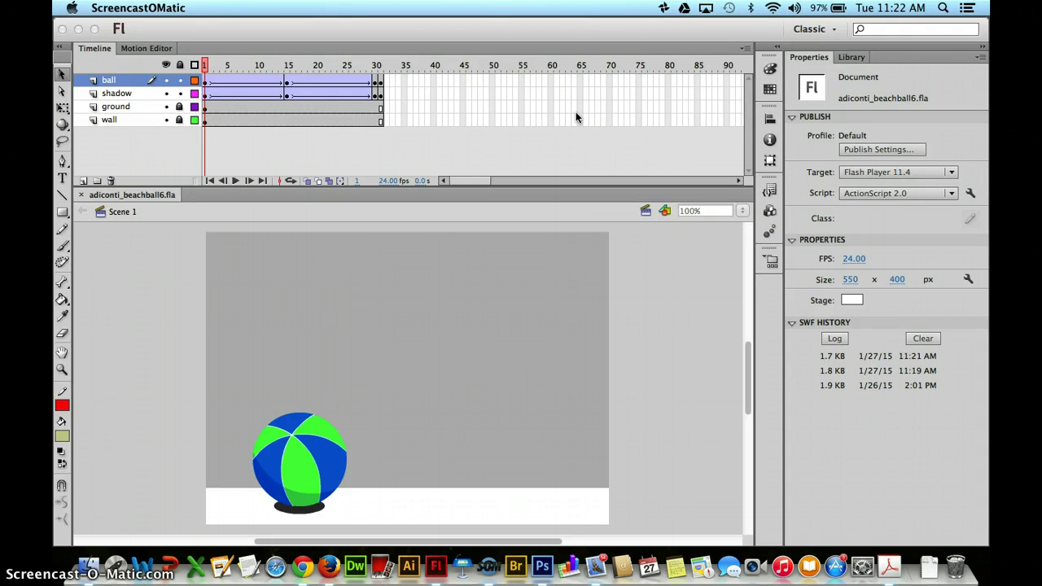
Preview the existing bouncing-ball animation as a test movie, then close the preview.
{"action": "left_click", "coordinate": [536, 36]}
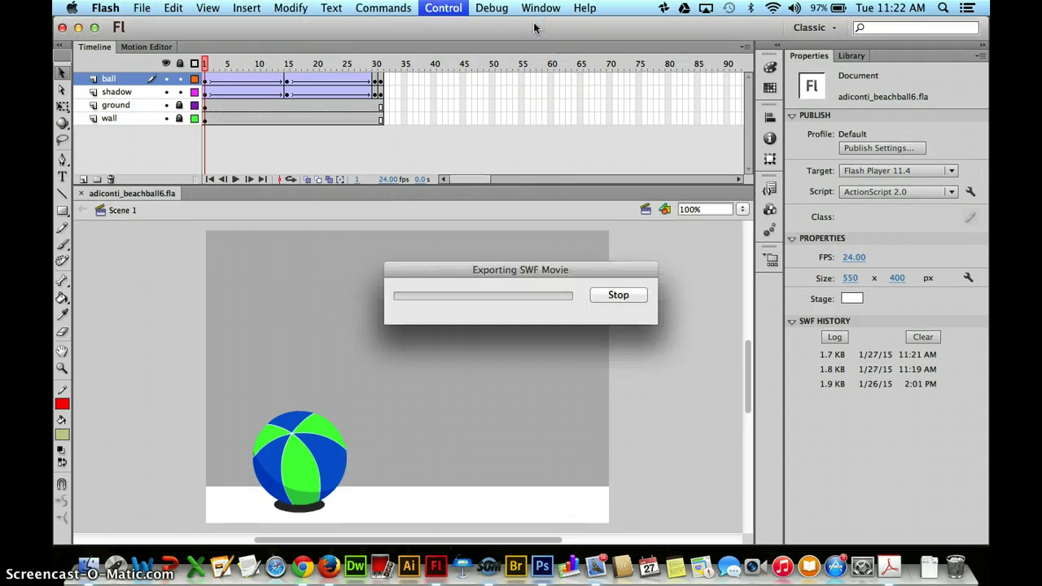
{"action": "key", "text": "super+Return"}
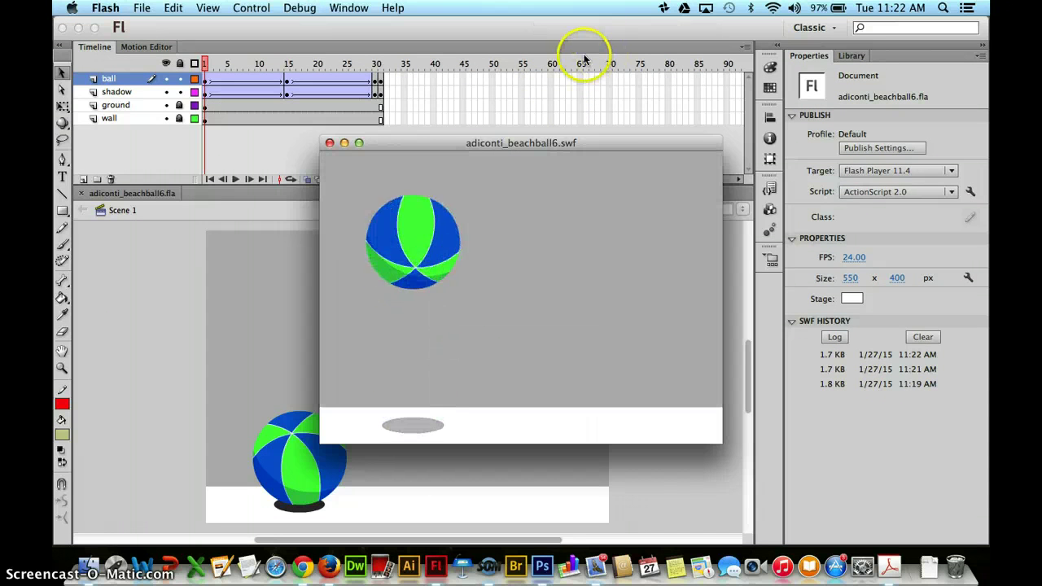
{"action": "left_click_drag", "start_coordinate": [530, 144], "coordinate": [523, 140]}
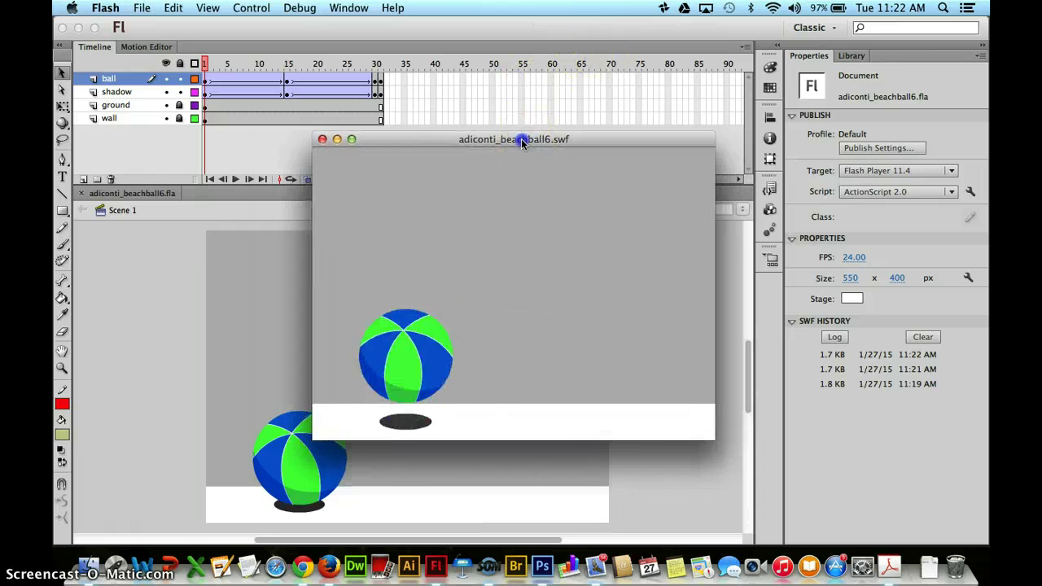
{"action": "left_click", "coordinate": [322, 140]}
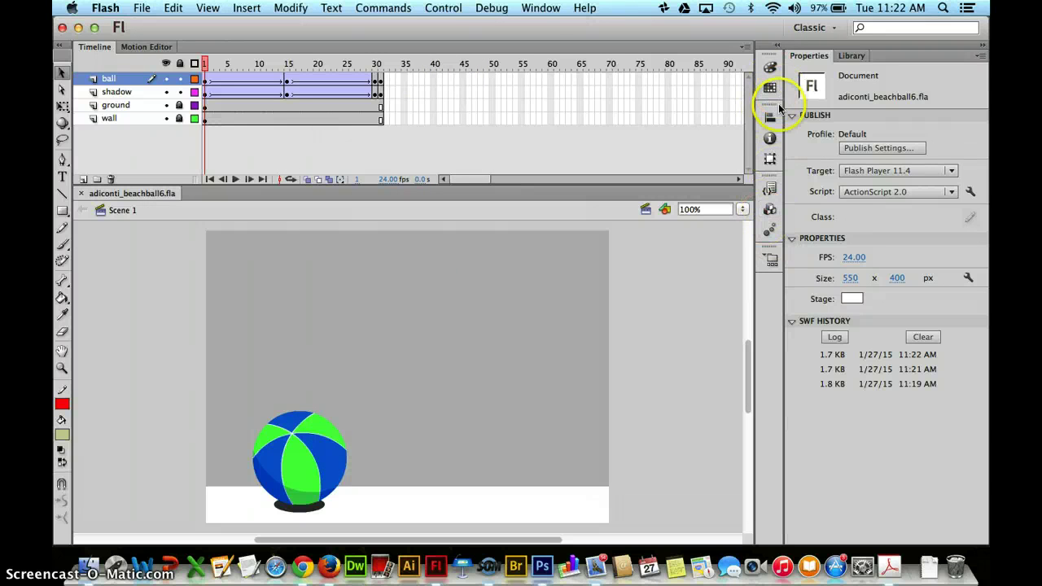
Show the Library panel and preview the ball symbol.
{"action": "left_click", "coordinate": [540, 8]}
{"action": "left_click", "coordinate": [570, 118]}
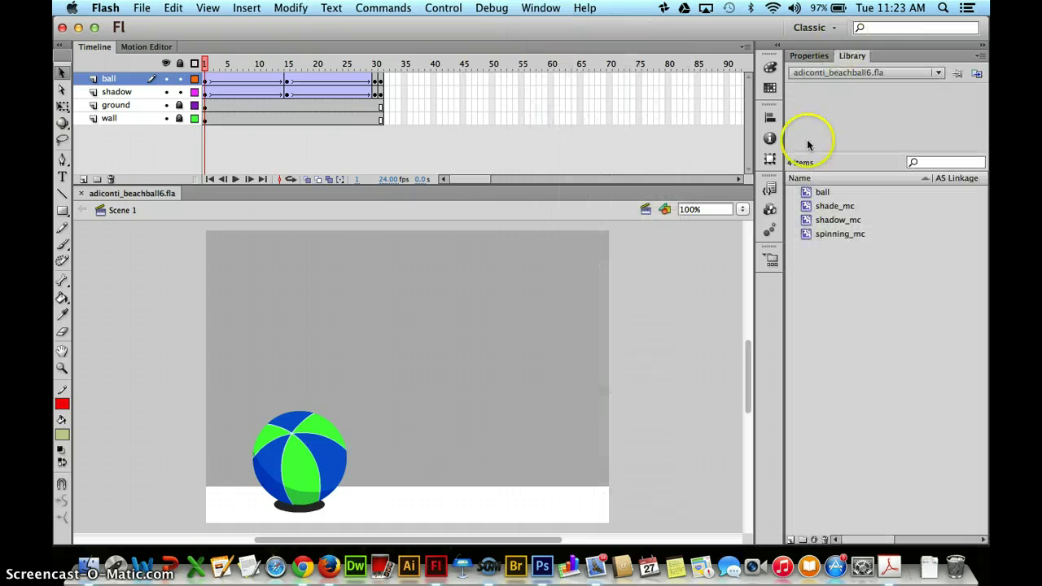
{"action": "left_click", "coordinate": [806, 196]}
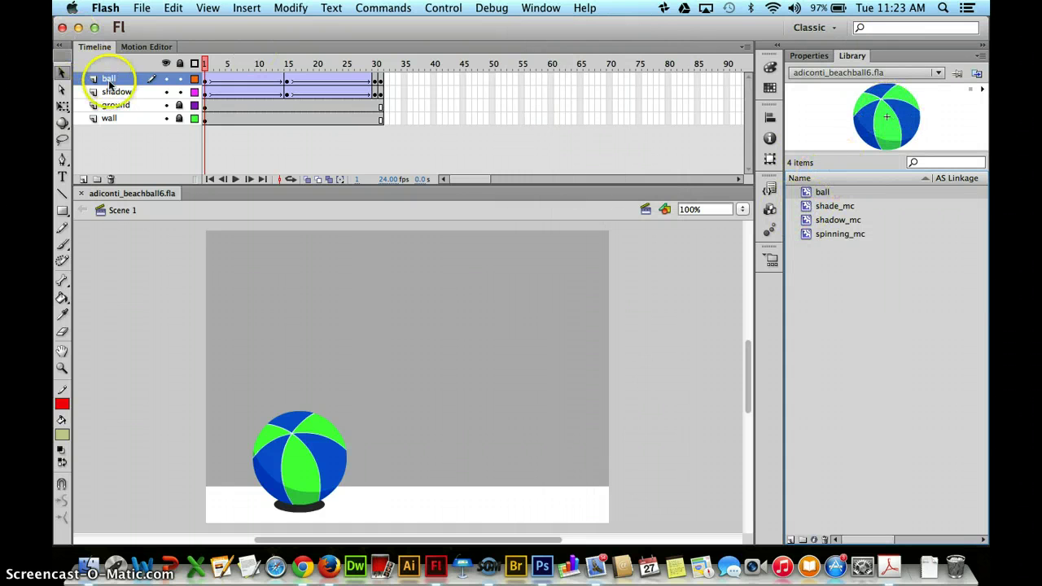
Add two new timeline layers named ball2 and shadow2.
{"action": "left_click", "coordinate": [82, 179]}
{"action": "double_click", "coordinate": [117, 79]}
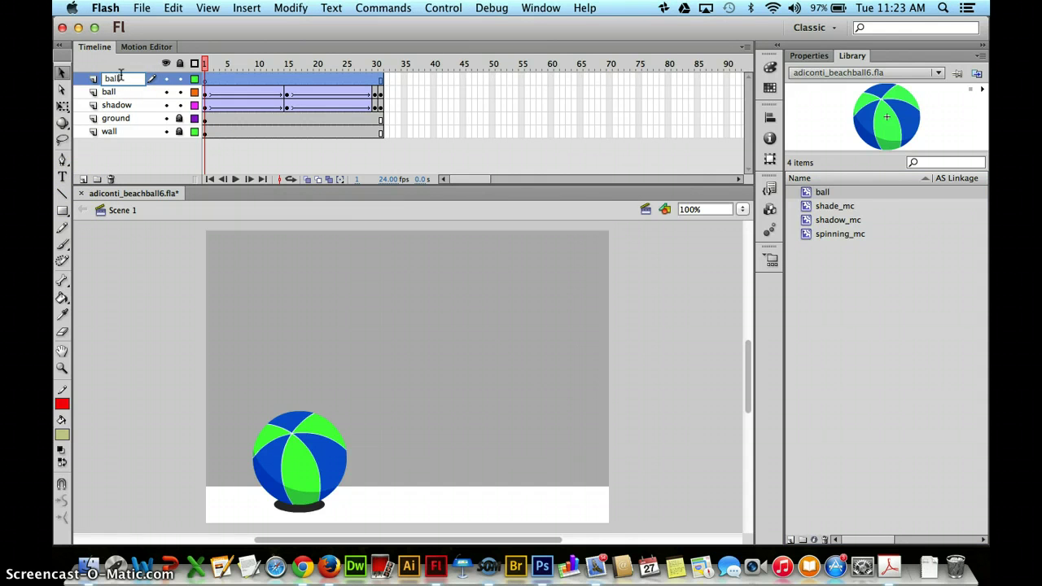
{"action": "type", "text": "ball2"}
{"action": "key", "text": "Return"}
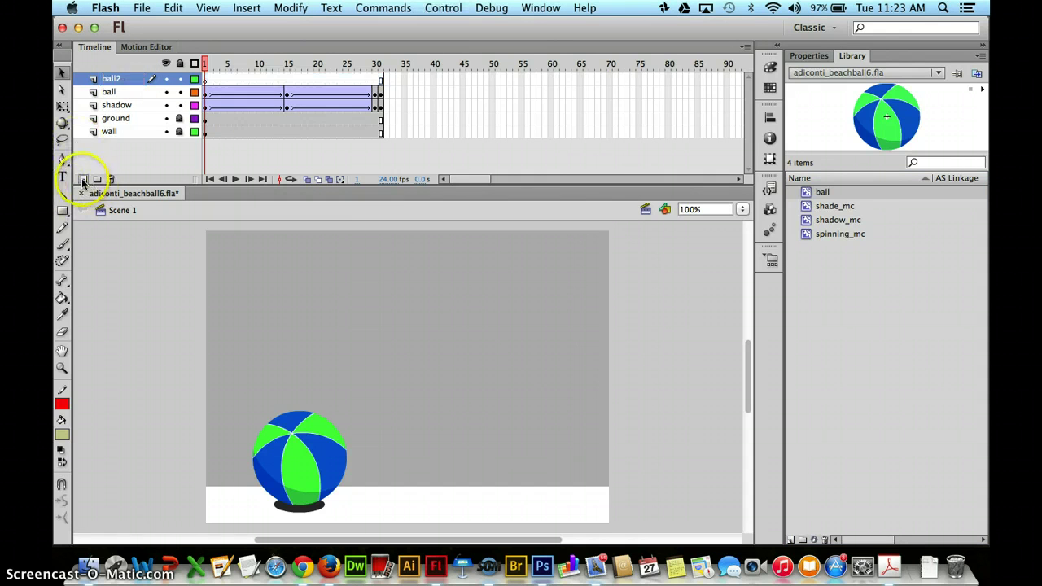
{"action": "left_click", "coordinate": [82, 179]}
{"action": "double_click", "coordinate": [118, 79]}
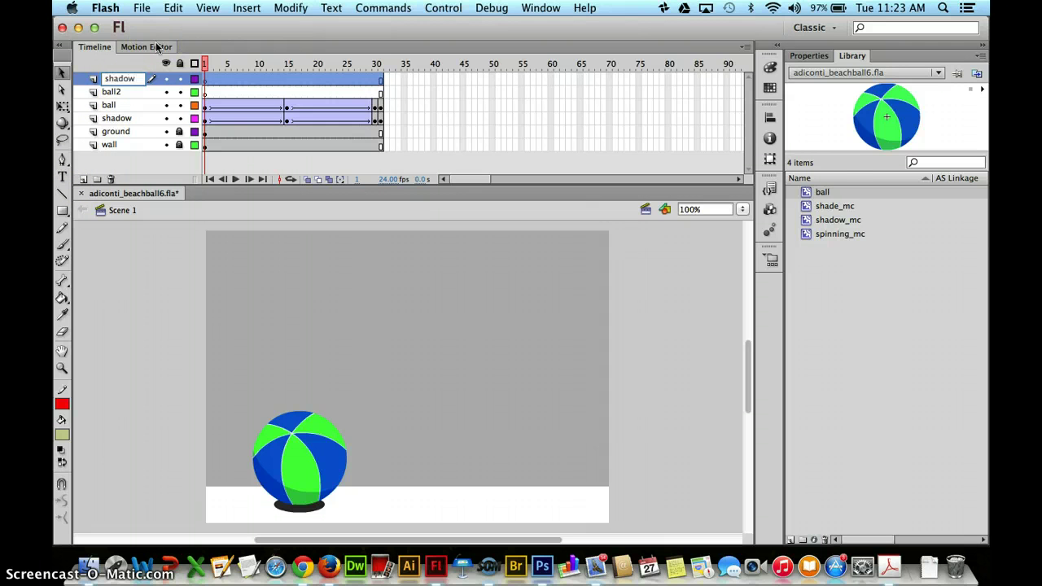
{"action": "key", "text": "Return"}
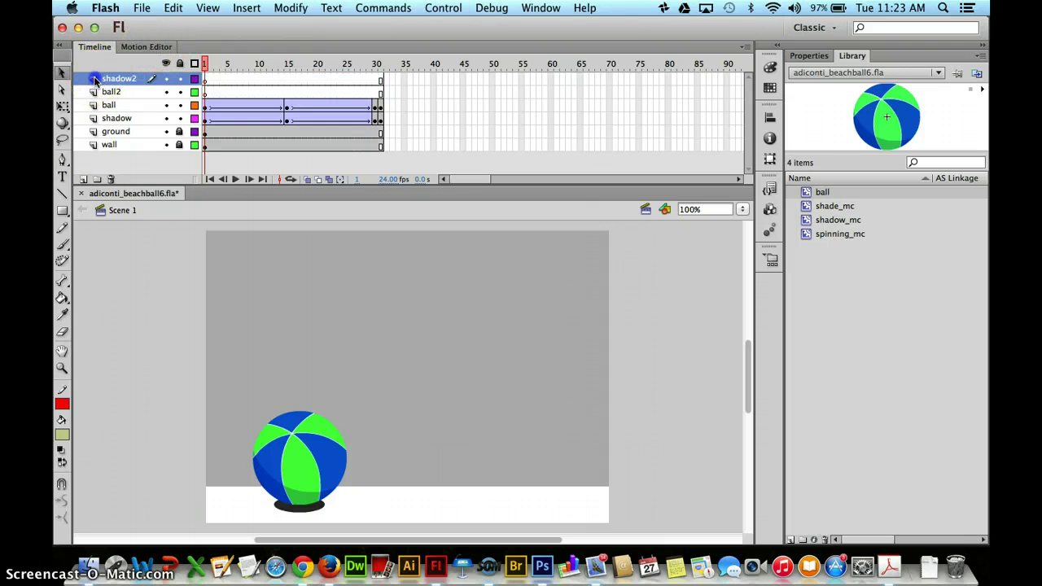
Move the shadow2 layer beneath ball2 and select ball2's first frame.
{"action": "left_click_drag", "start_coordinate": [94, 80], "coordinate": [95, 97]}
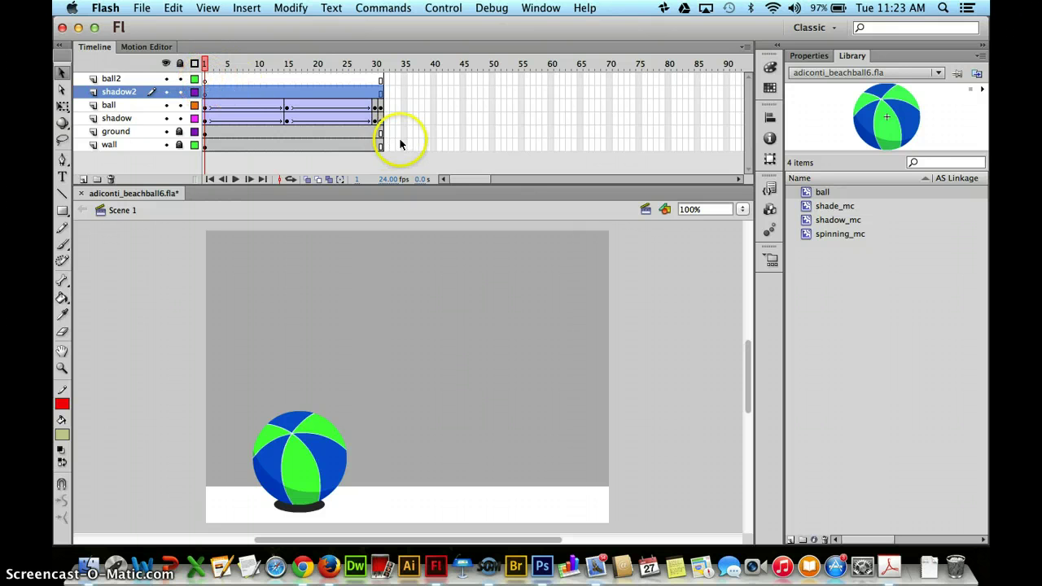
{"action": "left_click", "coordinate": [205, 79]}
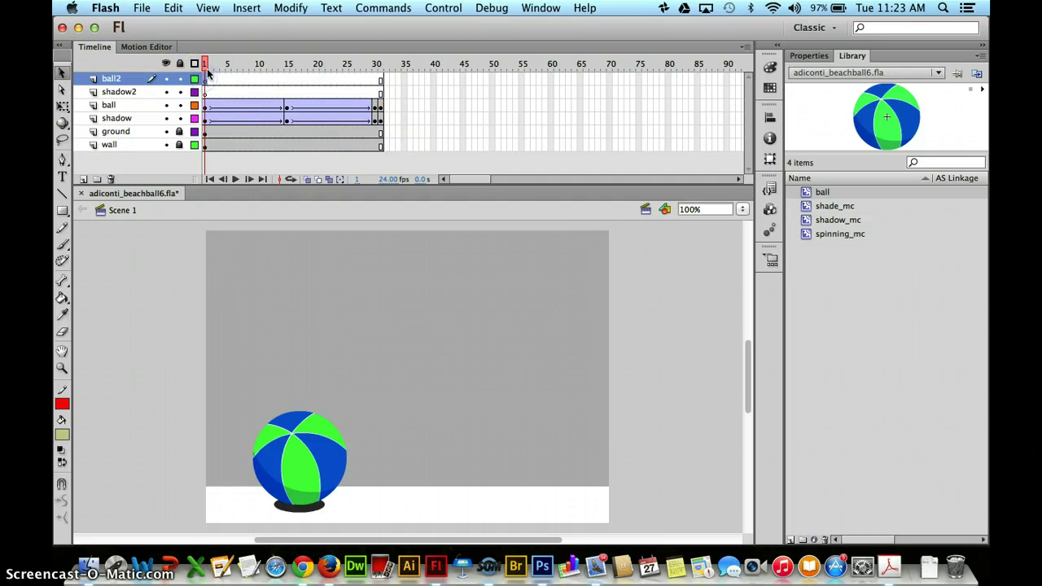
{"action": "left_click_drag", "start_coordinate": [204, 71], "coordinate": [360, 69]}
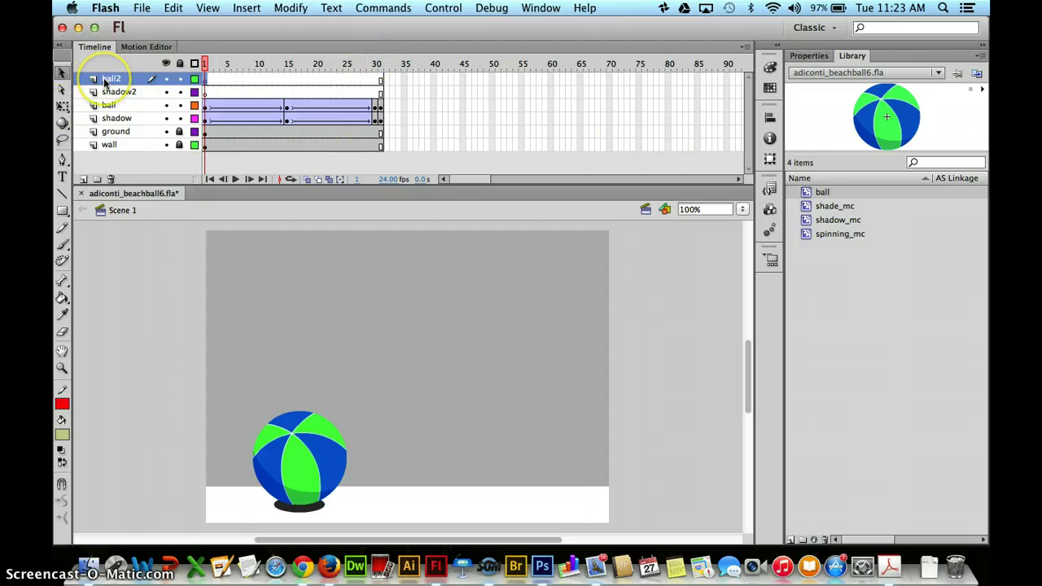
Lock shadow2, drop a ball instance right of the original and shrink it with Free Transform.
{"action": "left_click", "coordinate": [179, 91]}
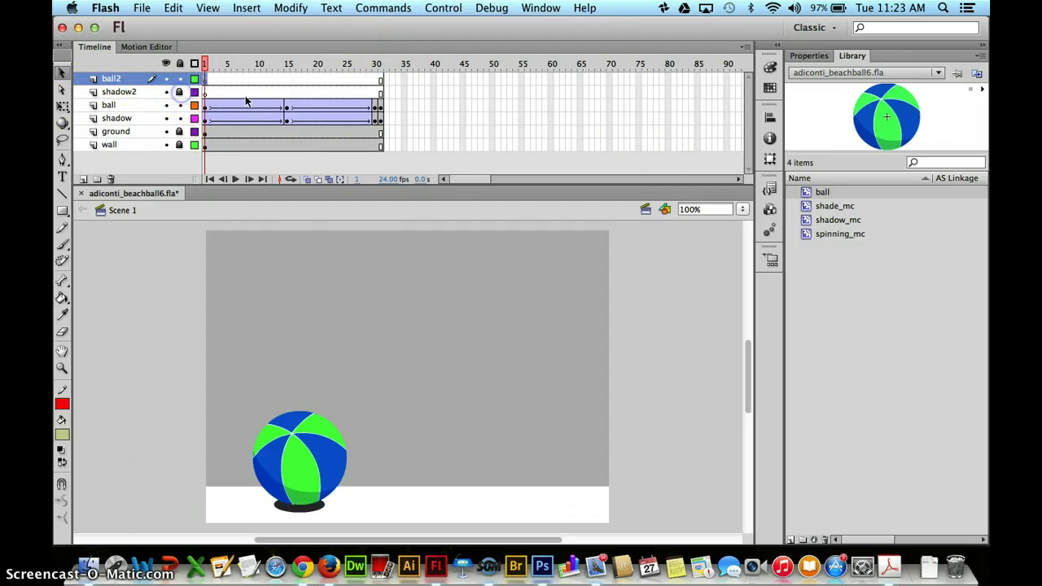
{"action": "left_click", "coordinate": [805, 193]}
{"action": "left_click_drag", "start_coordinate": [429, 465], "coordinate": [454, 467]}
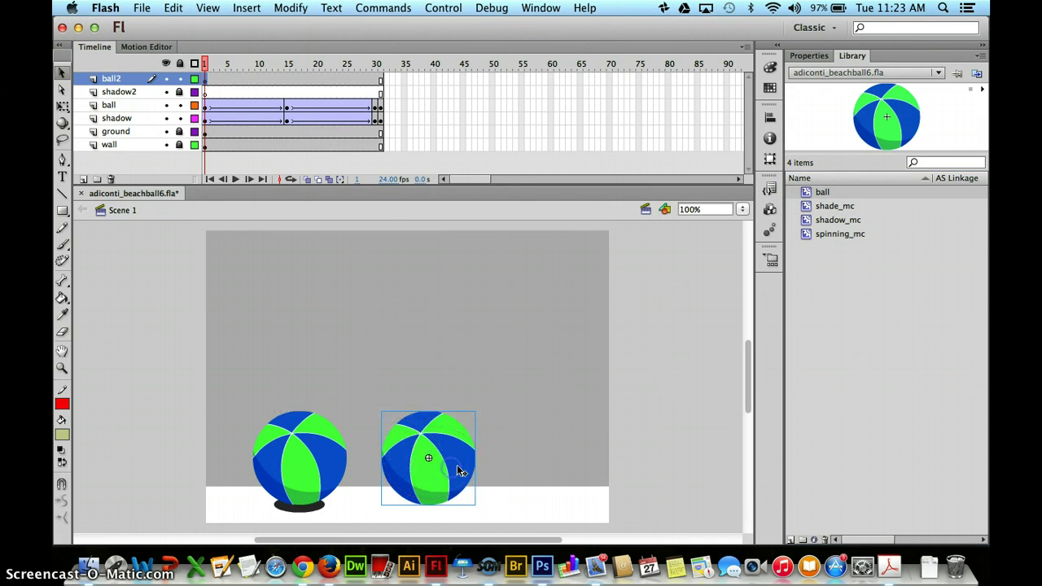
{"action": "left_click", "coordinate": [63, 107]}
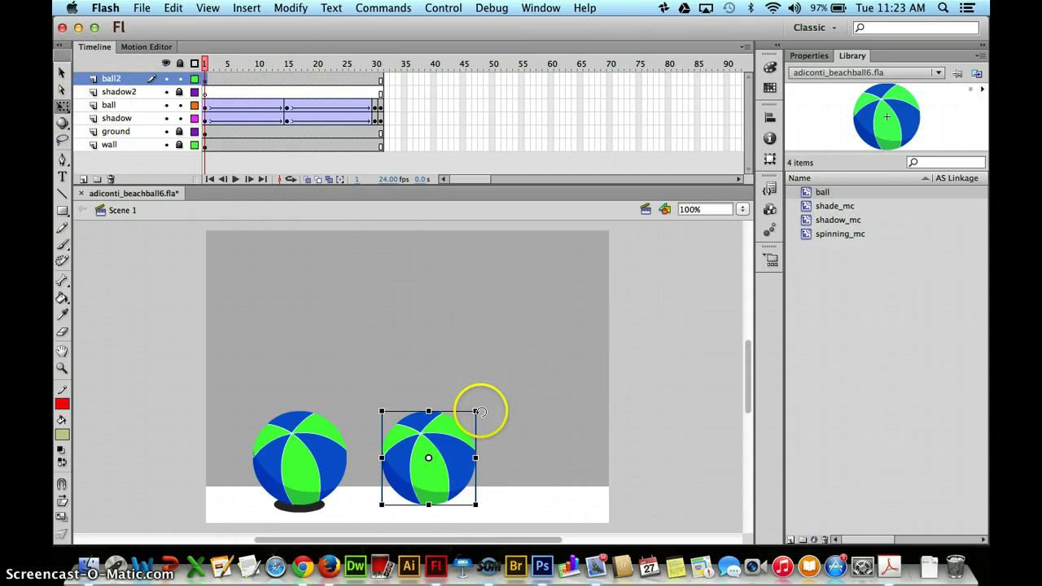
{"action": "left_click_drag", "start_coordinate": [473, 410], "coordinate": [447, 480]}
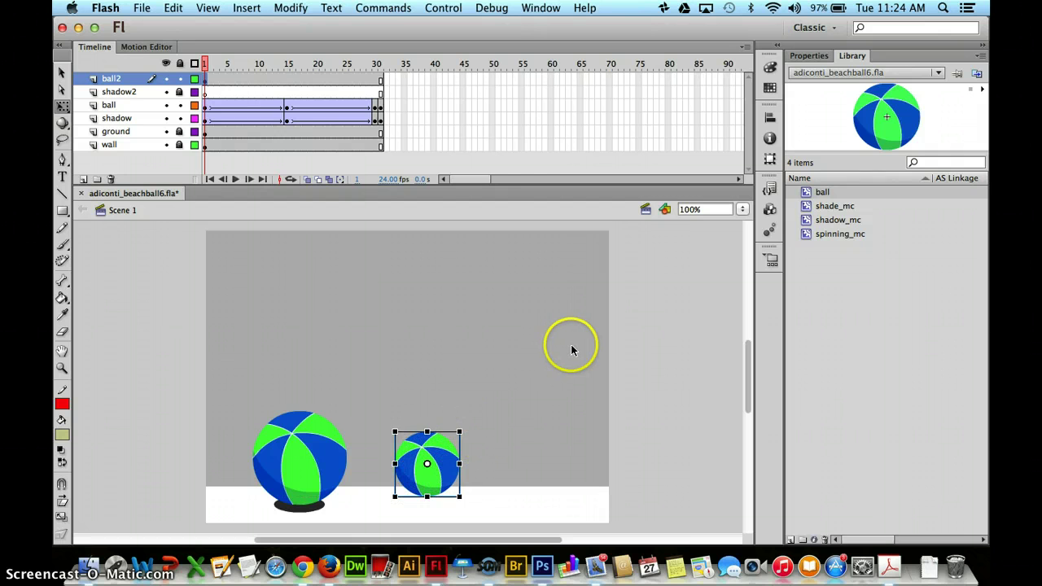
Apply a 50% Tint to the small ball with Red 219, Green 25, Blue 0.
{"action": "left_click", "coordinate": [770, 70]}
{"action": "left_click", "coordinate": [772, 70]}
{"action": "left_click", "coordinate": [808, 55]}
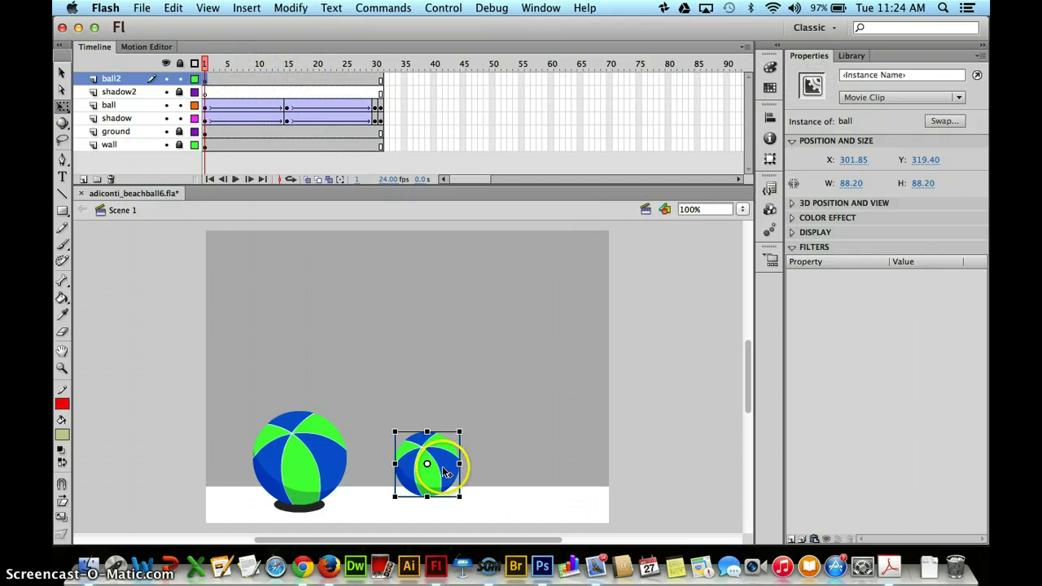
{"action": "left_click", "coordinate": [810, 218]}
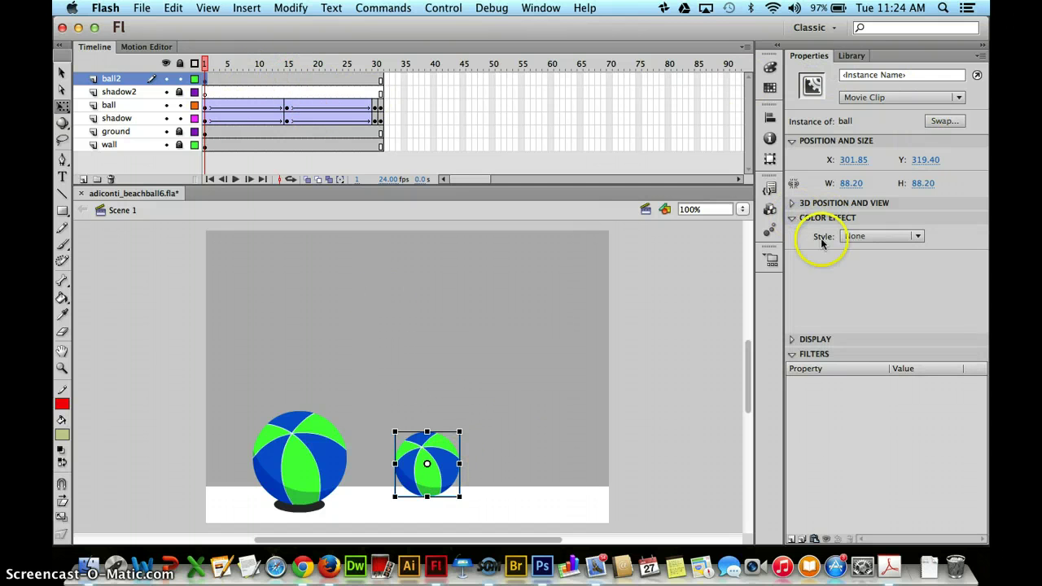
{"action": "left_click", "coordinate": [867, 236]}
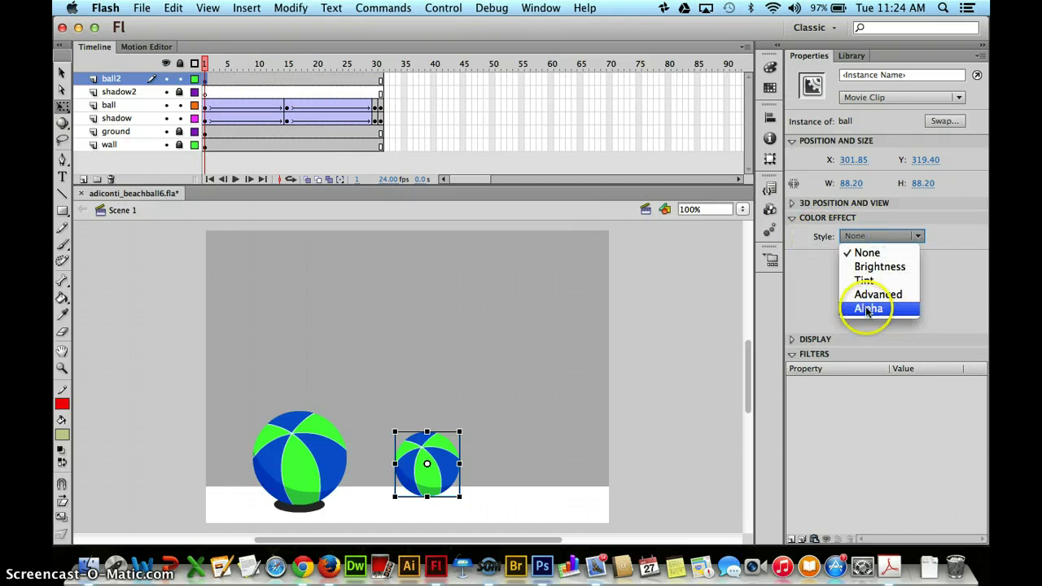
{"action": "left_click", "coordinate": [864, 280]}
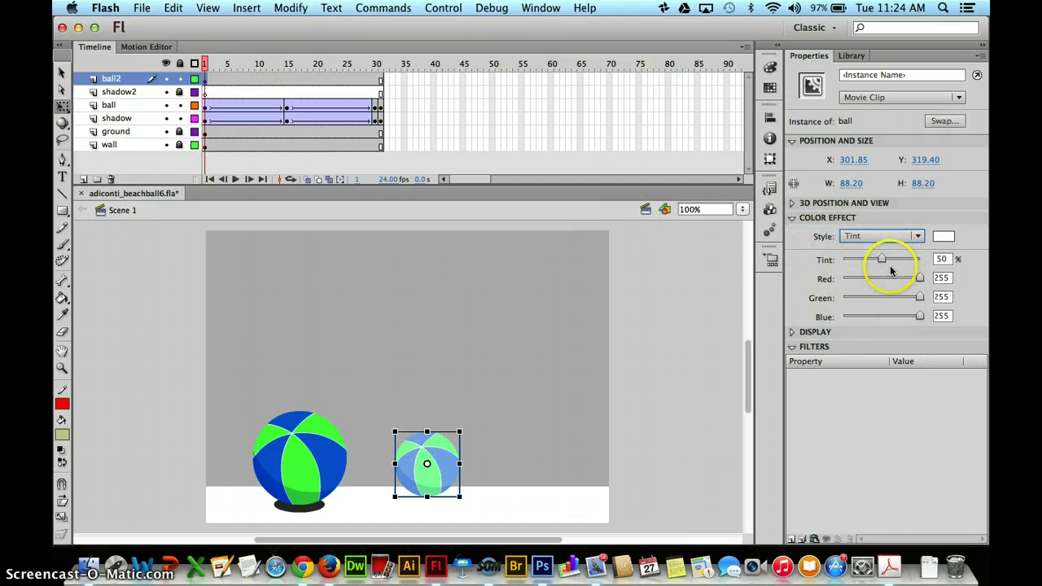
{"action": "mouse_move", "coordinate": [884, 279]}
{"action": "left_mouse_down"}
{"action": "mouse_move", "coordinate": [861, 278]}
{"action": "mouse_move", "coordinate": [880, 260]}
{"action": "left_mouse_up"}
{"action": "left_click_drag", "start_coordinate": [919, 297], "coordinate": [840, 317]}
{"action": "left_click_drag", "start_coordinate": [894, 278], "coordinate": [908, 279]}
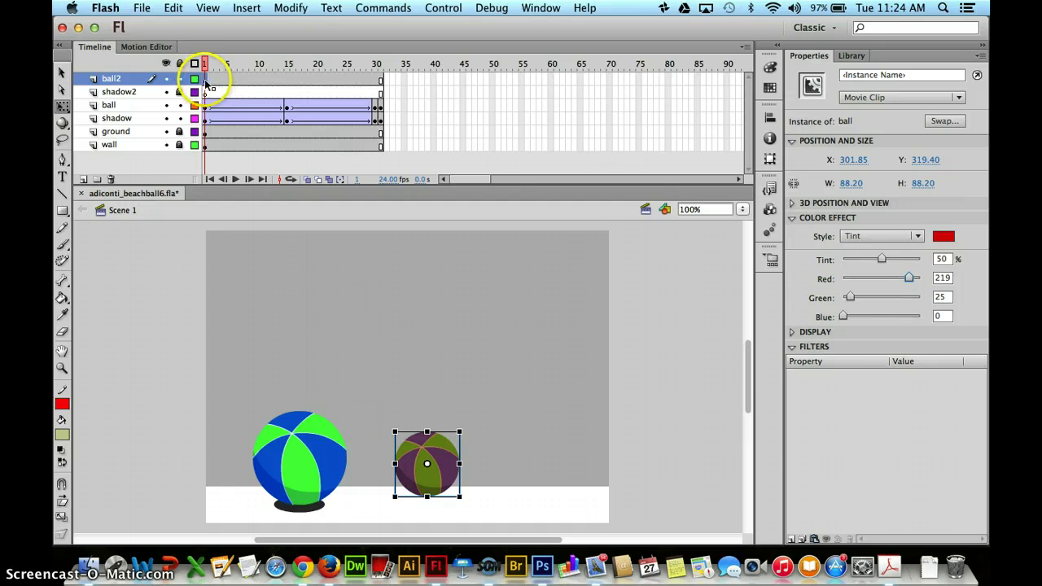
{"action": "left_click_drag", "start_coordinate": [204, 64], "coordinate": [375, 67]}
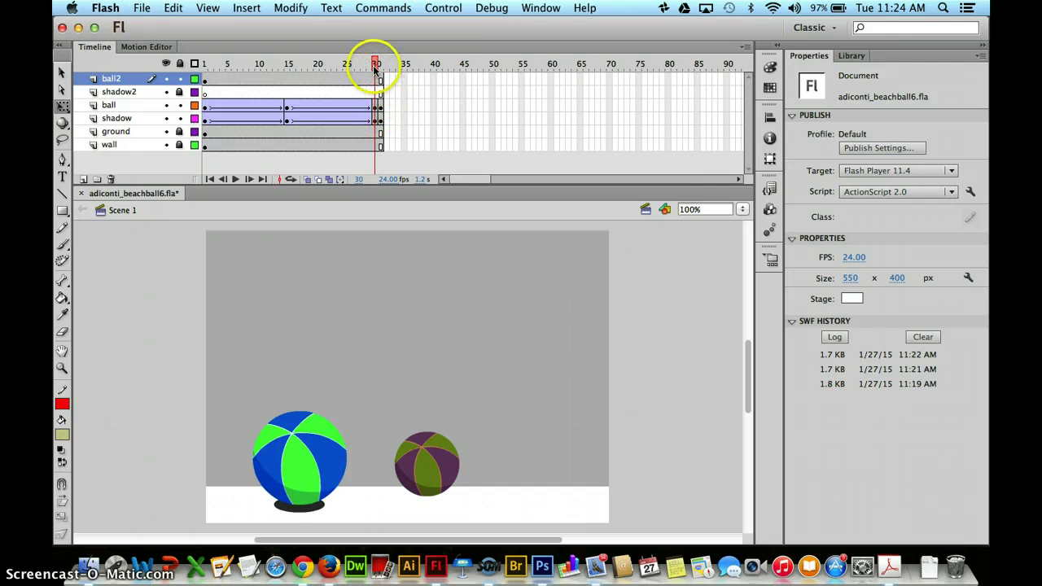
{"action": "left_click_drag", "start_coordinate": [375, 68], "coordinate": [364, 65]}
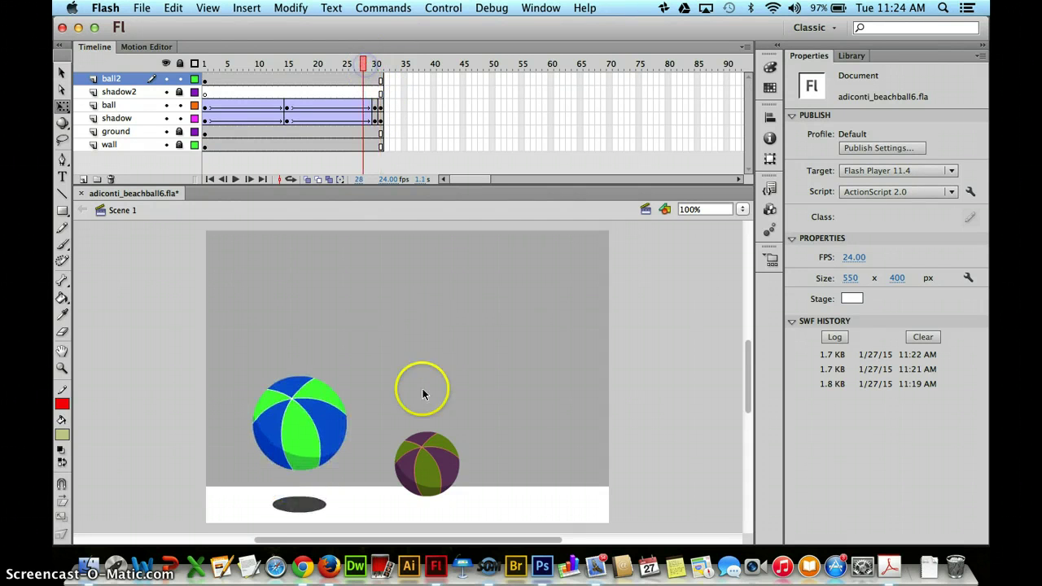
{"action": "left_click", "coordinate": [205, 81]}
{"action": "mouse_move", "coordinate": [206, 69]}
{"action": "left_mouse_down"}
{"action": "mouse_move", "coordinate": [379, 81]}
{"action": "mouse_move", "coordinate": [205, 78]}
{"action": "left_mouse_up"}
{"action": "left_click", "coordinate": [205, 79]}
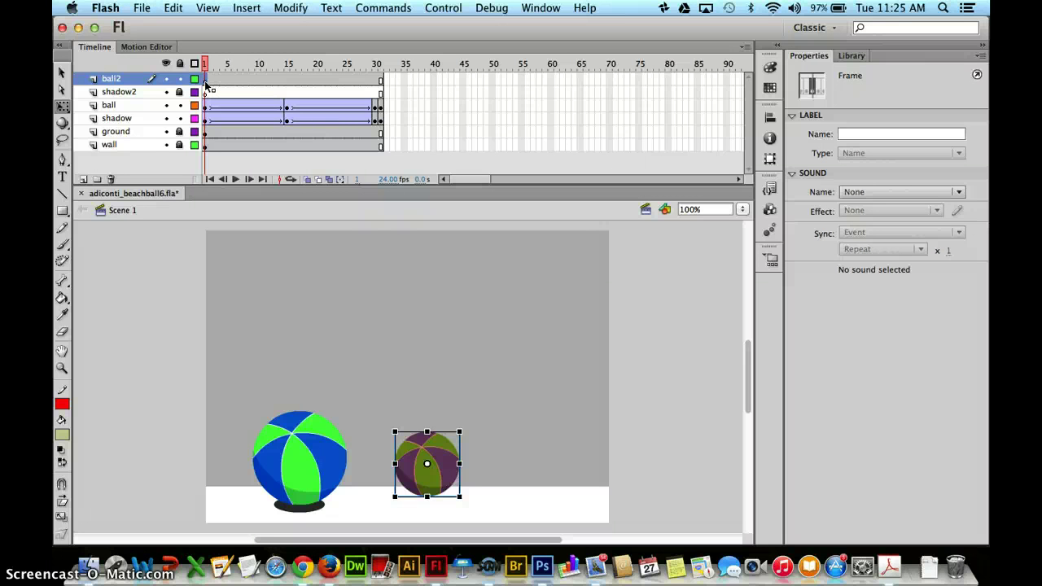
{"action": "left_click_drag", "start_coordinate": [204, 80], "coordinate": [227, 81]}
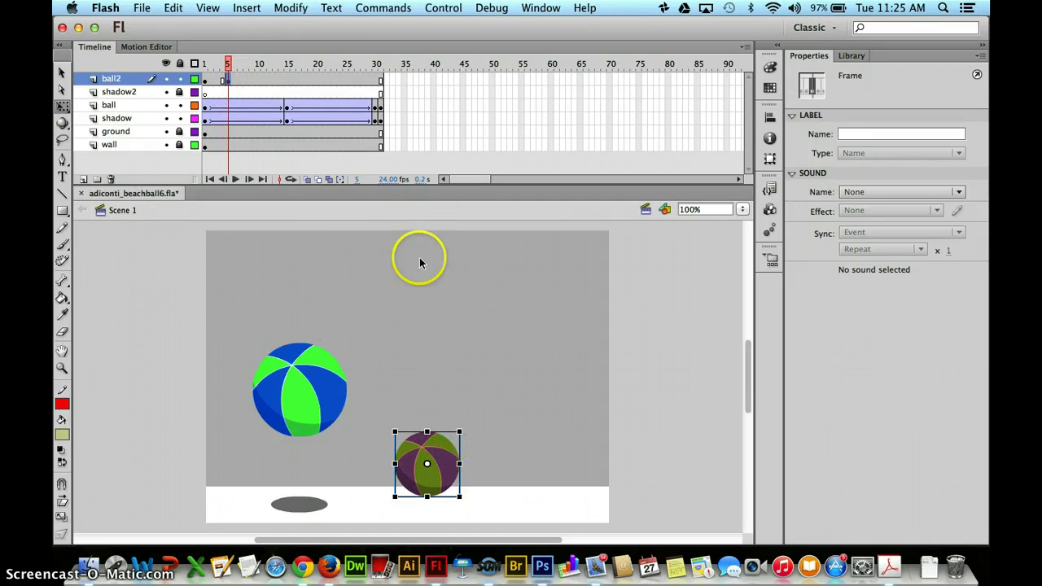
Hide the original ball and shadow layers and raise the small ball to its peak at frame 5.
{"action": "left_click", "coordinate": [166, 105]}
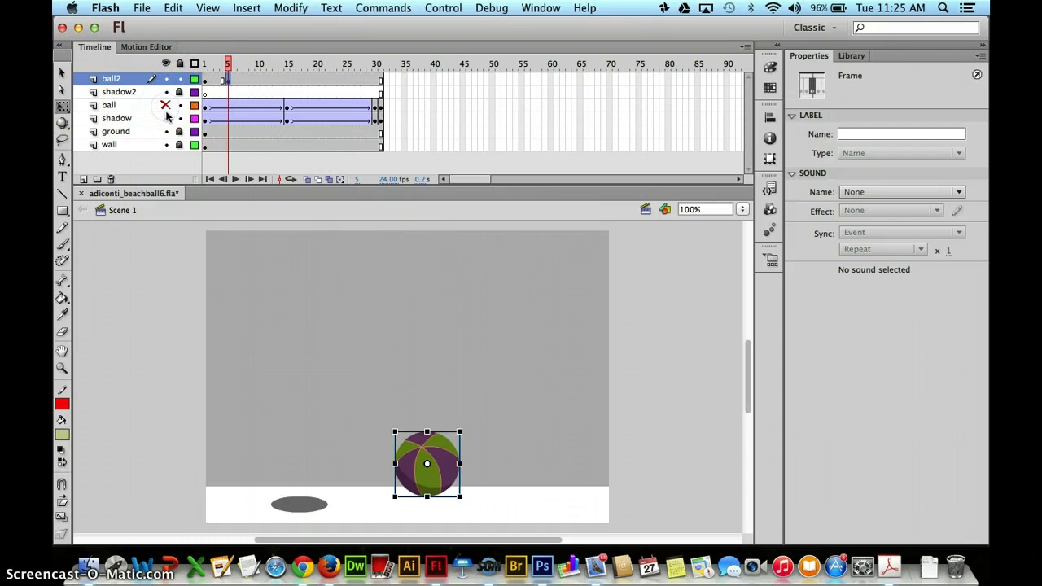
{"action": "left_click", "coordinate": [166, 118]}
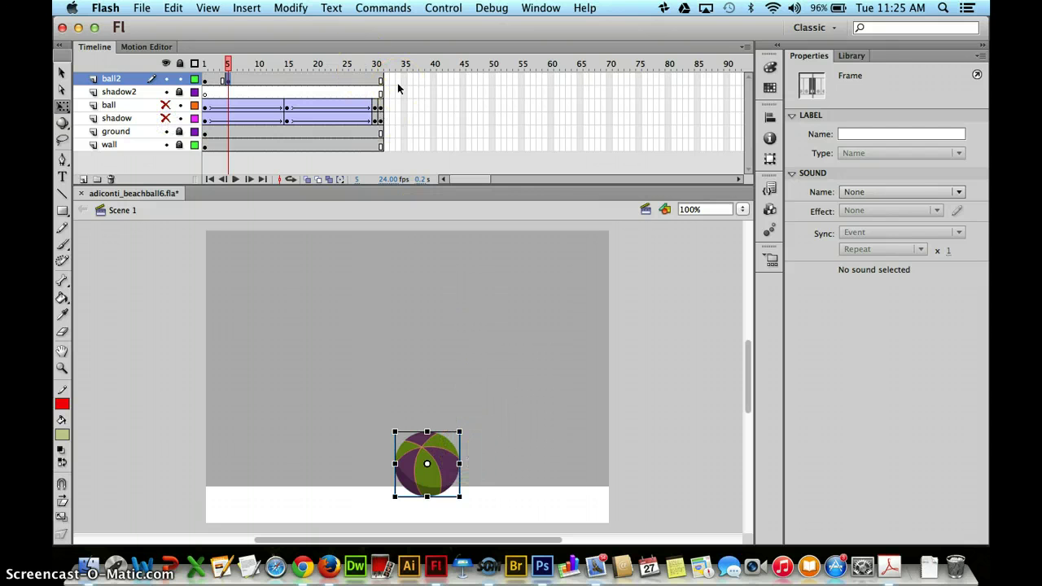
{"action": "key", "text": "shift+Up"}
{"action": "key", "text": "shift+Up"}
{"action": "key", "text": "shift+Up"}
{"action": "key", "text": "shift+Up"}
{"action": "key", "text": "shift+Up"}
{"action": "key", "text": "shift+Up"}
{"action": "key", "text": "shift+Up"}
{"action": "key", "text": "shift+Up"}
{"action": "key", "text": "shift+Up"}
{"action": "key", "text": "shift+Up"}
{"action": "key", "text": "shift+Up"}
{"action": "key", "text": "shift+Up"}
{"action": "key", "text": "shift+Up"}
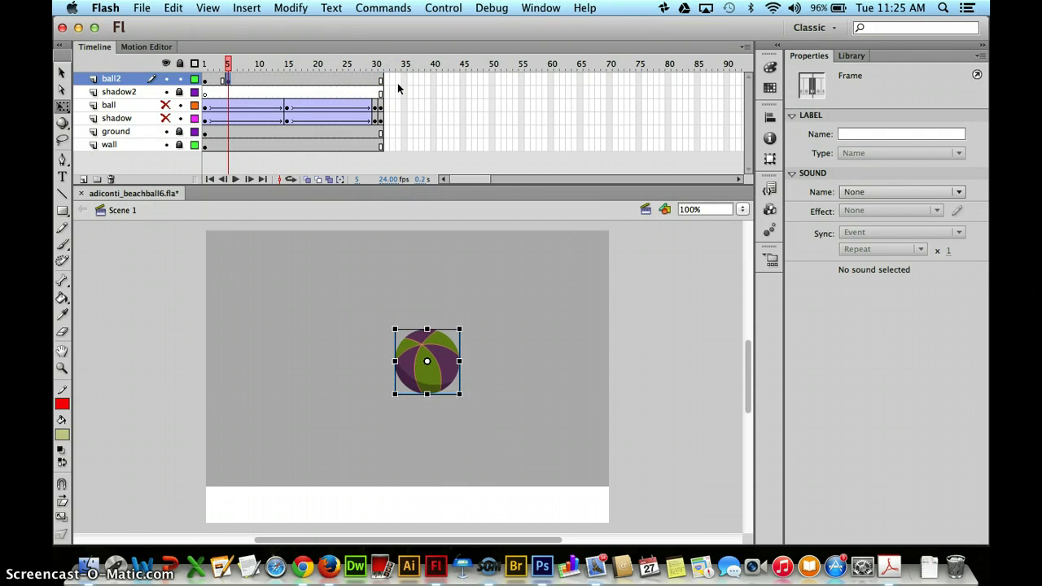
{"action": "key", "text": "shift+Up"}
{"action": "key", "text": "shift+Up"}
{"action": "key", "text": "shift+Up"}
{"action": "key", "text": "shift+Up"}
{"action": "key", "text": "shift+Up"}
{"action": "key", "text": "shift+Up"}
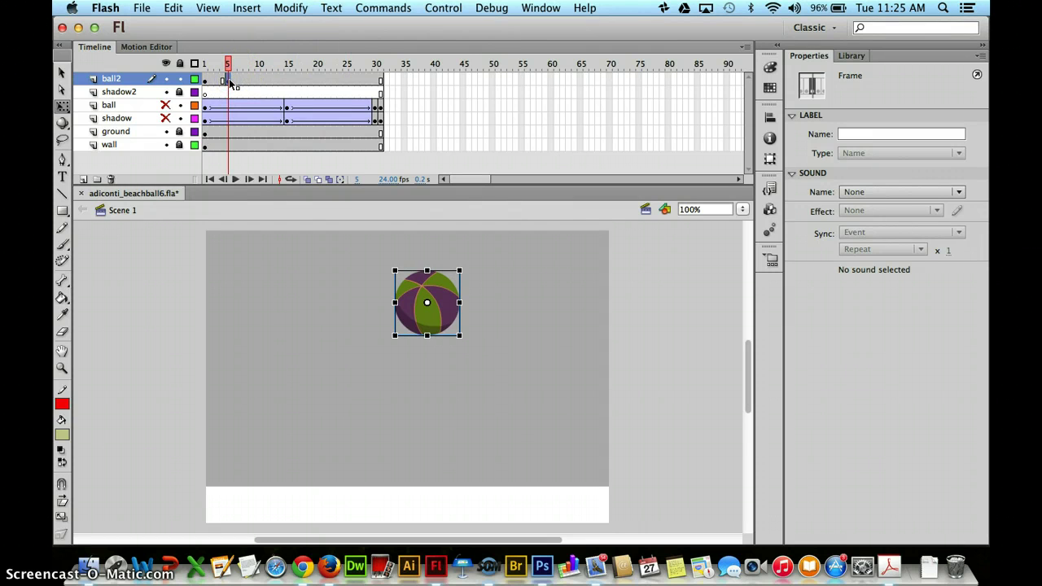
Copy the ground-level frame-1 keyframe and add a ground-pose keyframe at frame 10.
{"action": "left_click", "coordinate": [205, 80]}
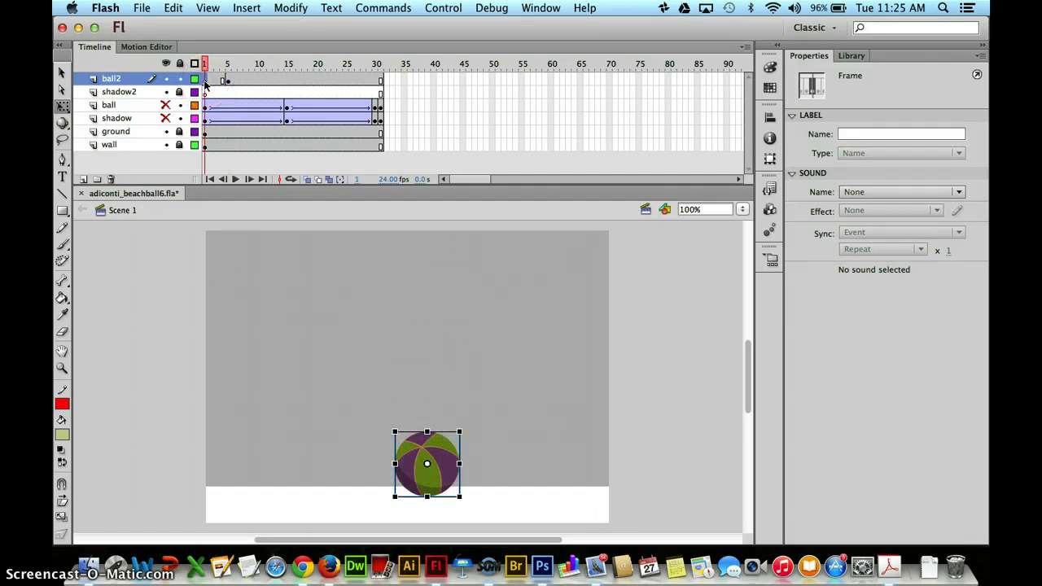
{"action": "right_click", "coordinate": [206, 82]}
{"action": "left_click", "coordinate": [208, 84]}
{"action": "left_click", "coordinate": [258, 80]}
{"action": "key", "text": "F6"}
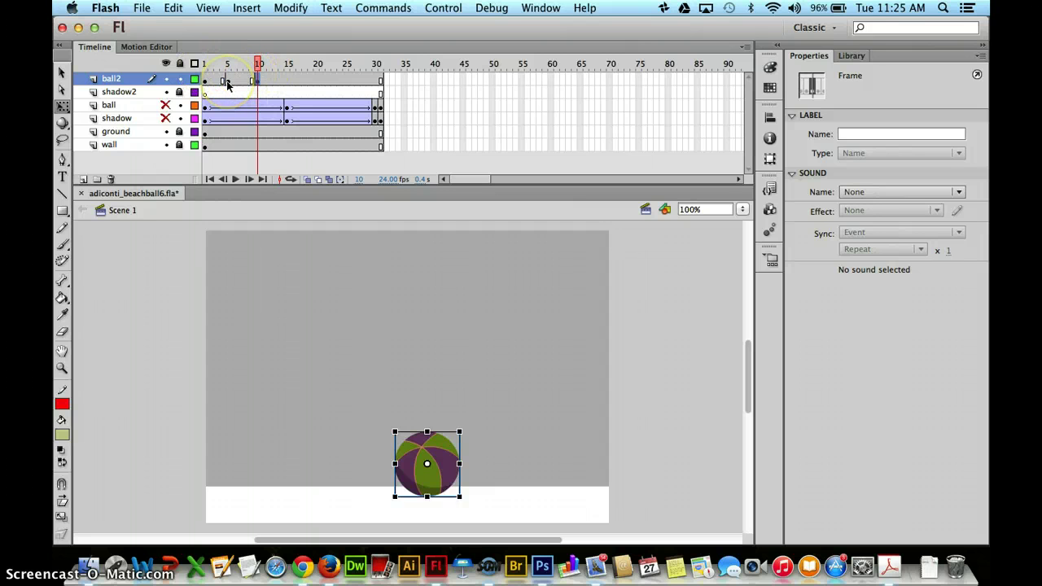
Copy the raised frame-5 pose to keyframes at frames 15 and 25.
{"action": "left_click", "coordinate": [228, 82]}
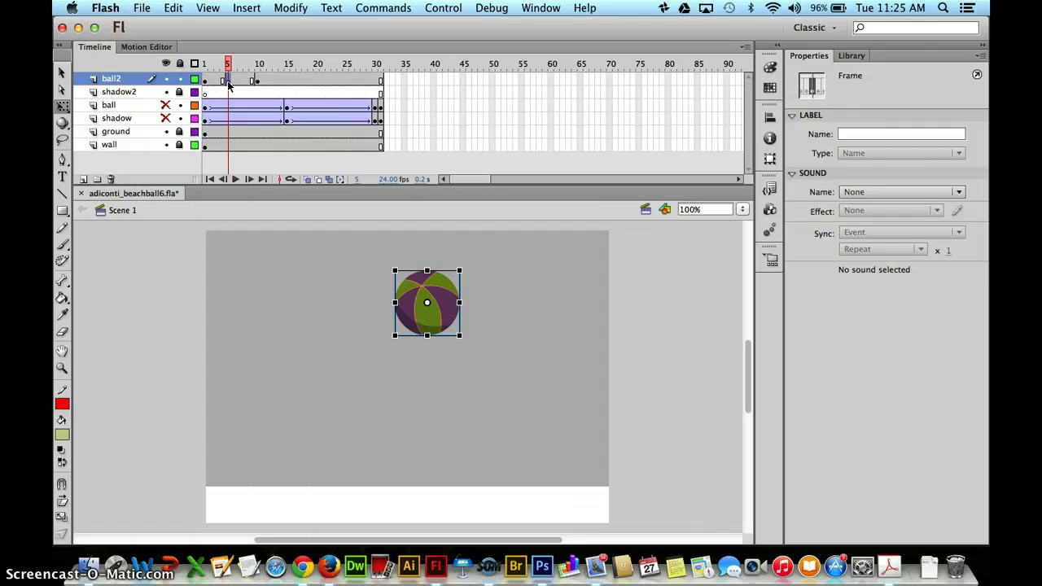
{"action": "left_click_drag", "start_coordinate": [229, 82], "coordinate": [256, 82]}
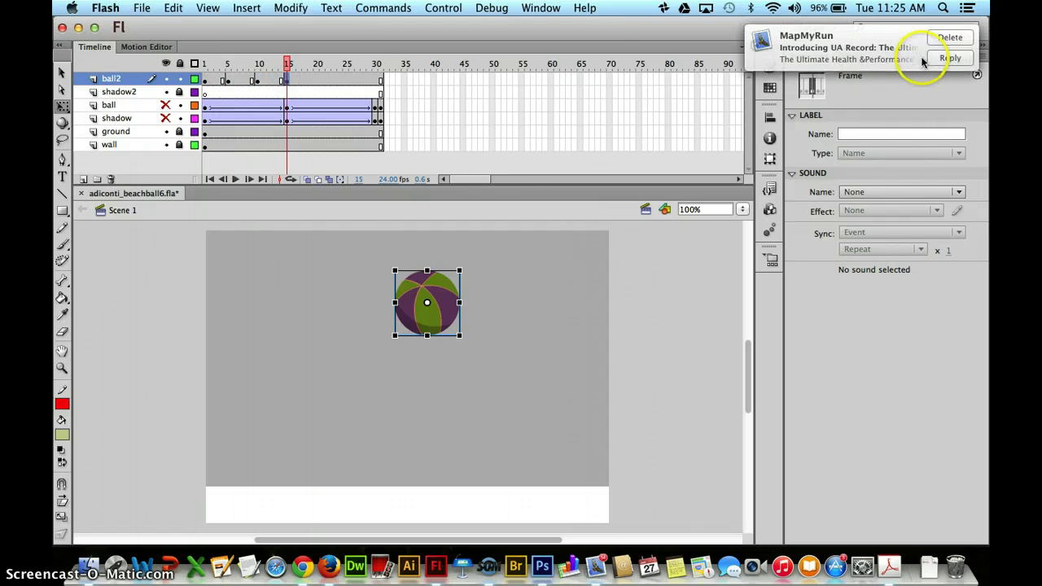
{"action": "left_click", "coordinate": [946, 38]}
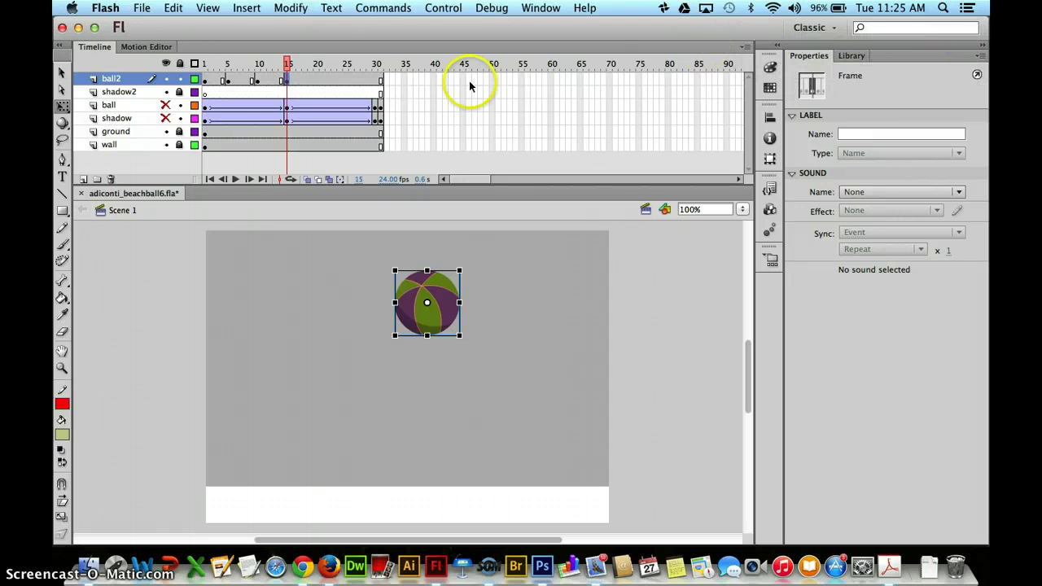
{"action": "right_click", "coordinate": [287, 82]}
{"action": "left_click", "coordinate": [288, 79]}
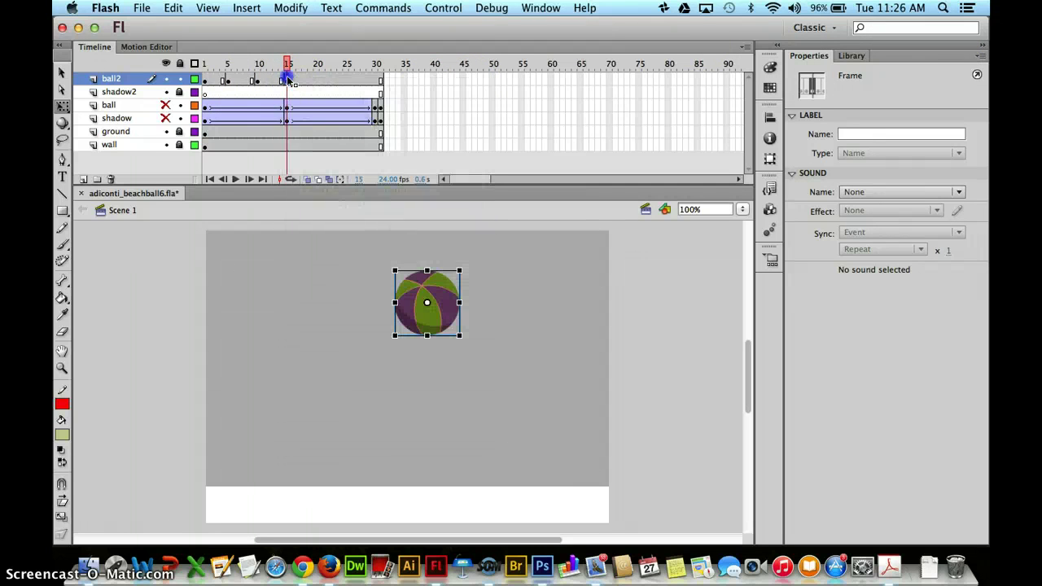
{"action": "left_click_drag", "start_coordinate": [345, 79], "coordinate": [346, 82]}
Add a ground-pose keyframe for ball2 at frame 20.
{"action": "left_click", "coordinate": [257, 81]}
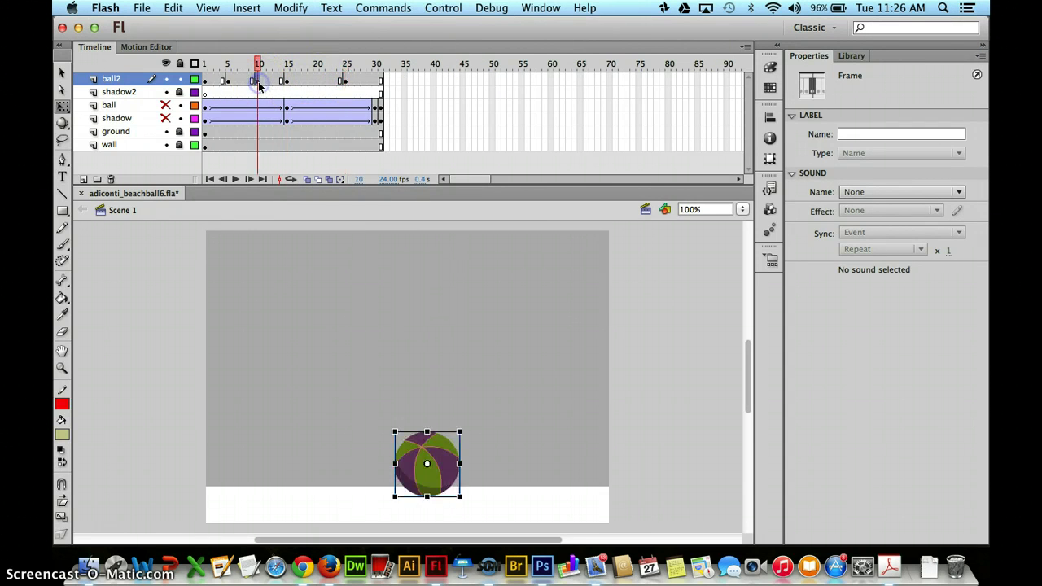
{"action": "right_click", "coordinate": [259, 83]}
{"action": "left_click", "coordinate": [260, 83]}
{"action": "left_click", "coordinate": [317, 81]}
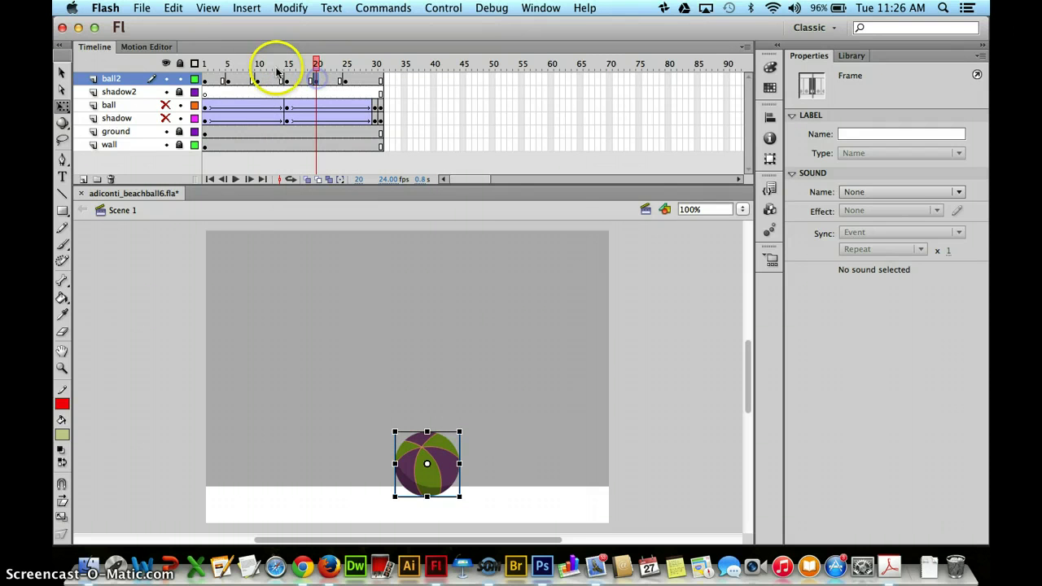
Step through ball2's keyframes at frames 1 to 25 to check the alternating poses.
{"action": "left_click", "coordinate": [205, 80]}
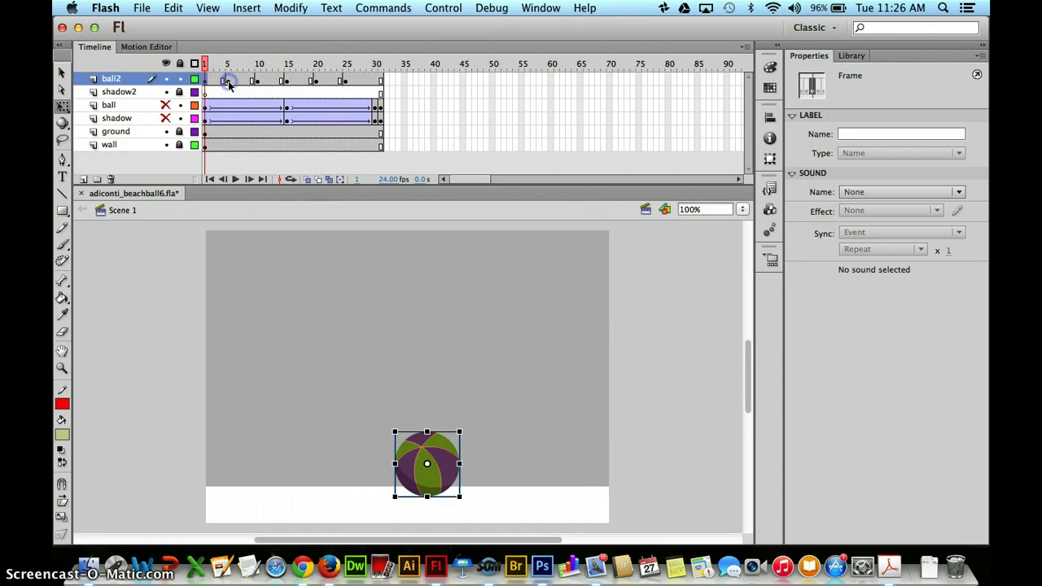
{"action": "left_click", "coordinate": [228, 81]}
{"action": "left_click", "coordinate": [258, 81]}
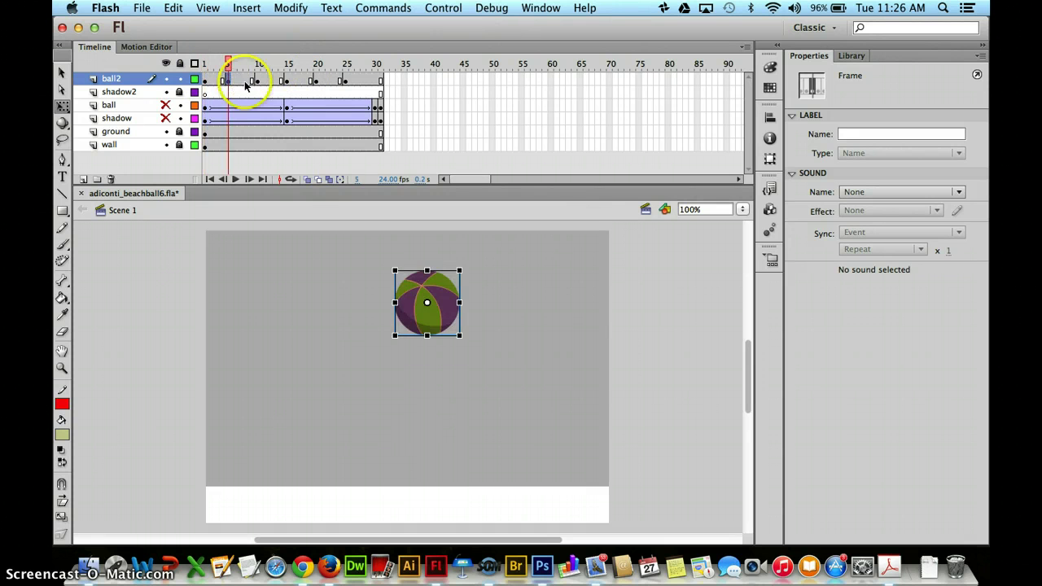
{"action": "left_click", "coordinate": [287, 81]}
{"action": "left_click", "coordinate": [316, 81]}
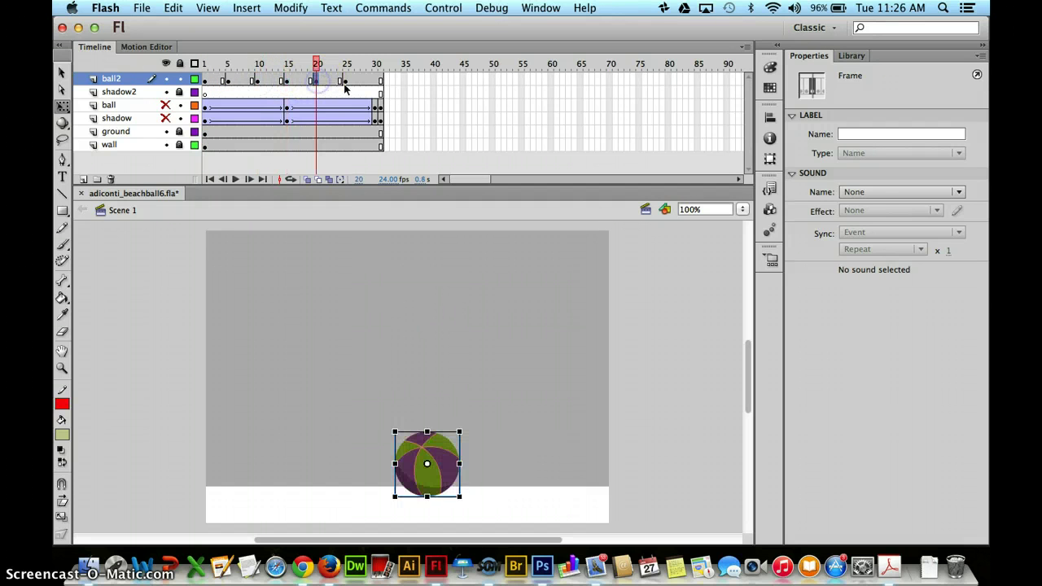
{"action": "left_click", "coordinate": [345, 81]}
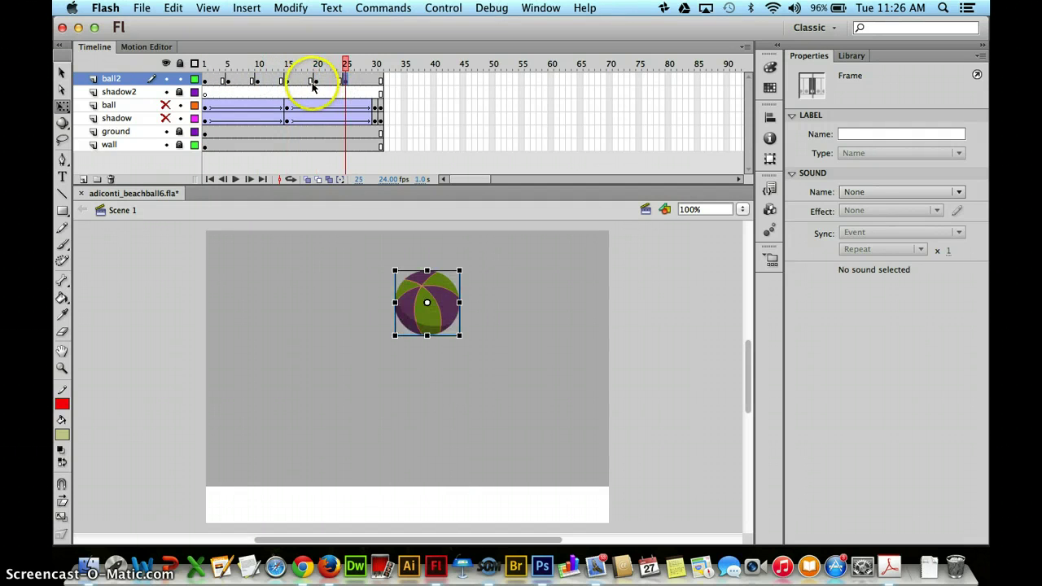
{"action": "left_click", "coordinate": [318, 83]}
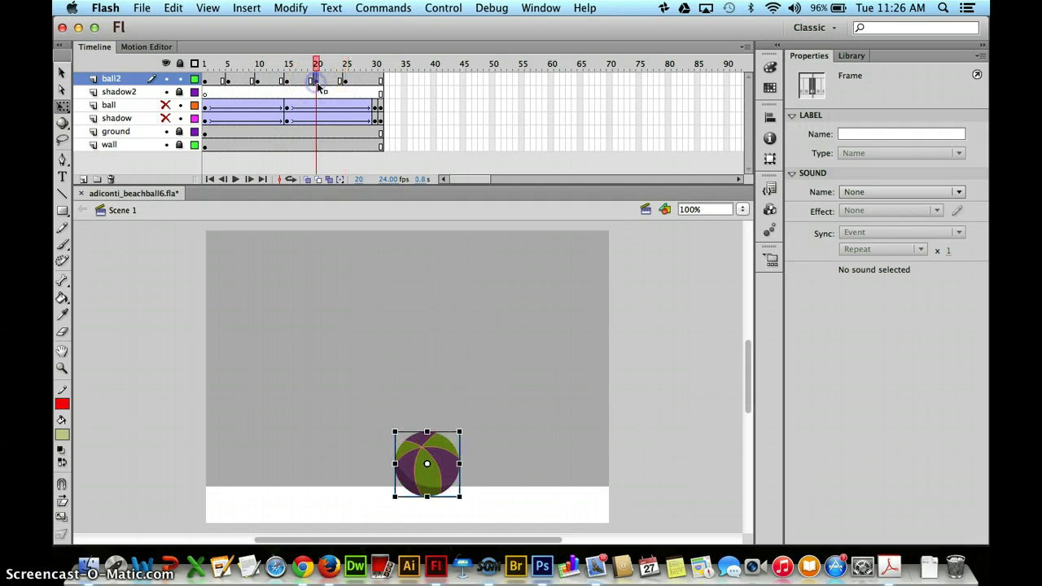
Add the final ground keyframe at frame 30 and review the whole bounce sequence.
{"action": "left_click", "coordinate": [379, 81]}
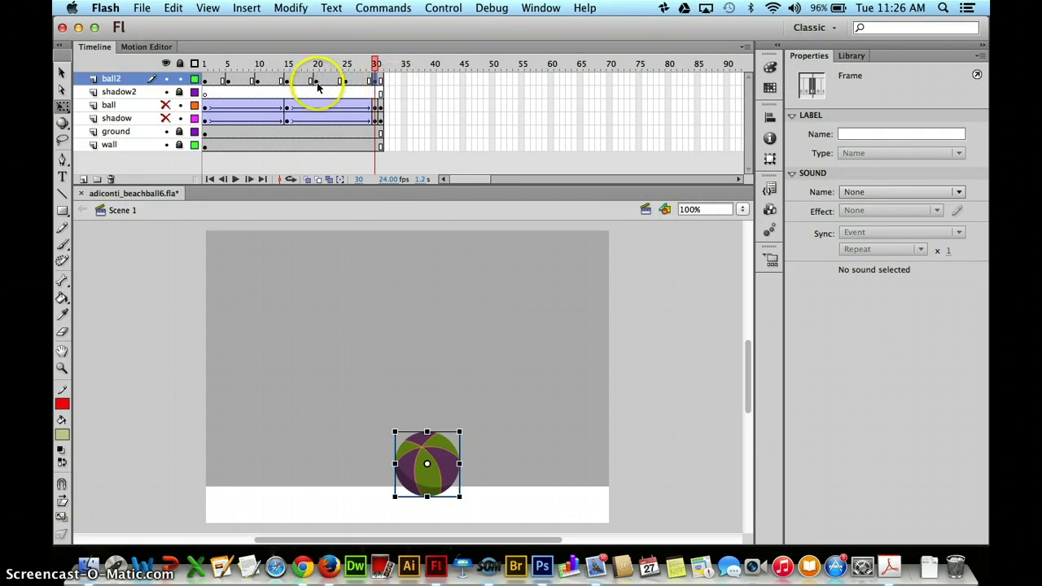
{"action": "left_click", "coordinate": [205, 81]}
{"action": "left_click", "coordinate": [258, 81]}
{"action": "left_click", "coordinate": [317, 81]}
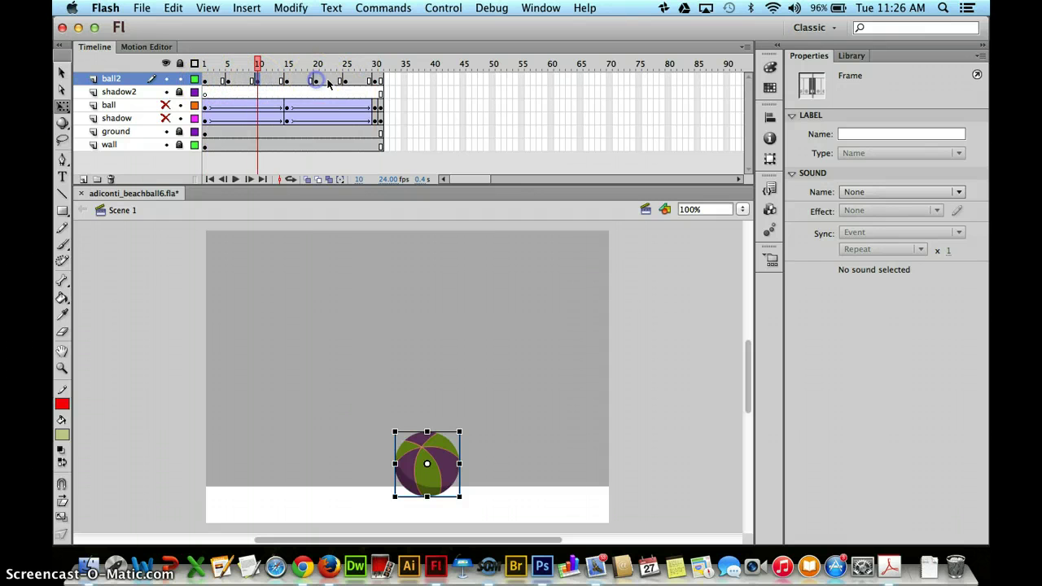
{"action": "left_click", "coordinate": [373, 81]}
{"action": "left_click", "coordinate": [376, 83]}
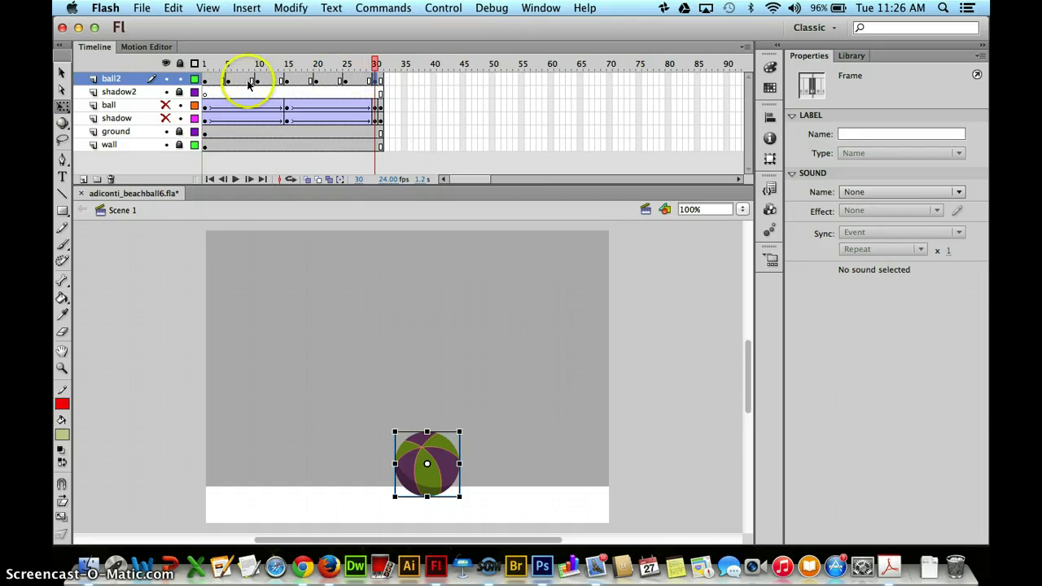
{"action": "left_click", "coordinate": [205, 81]}
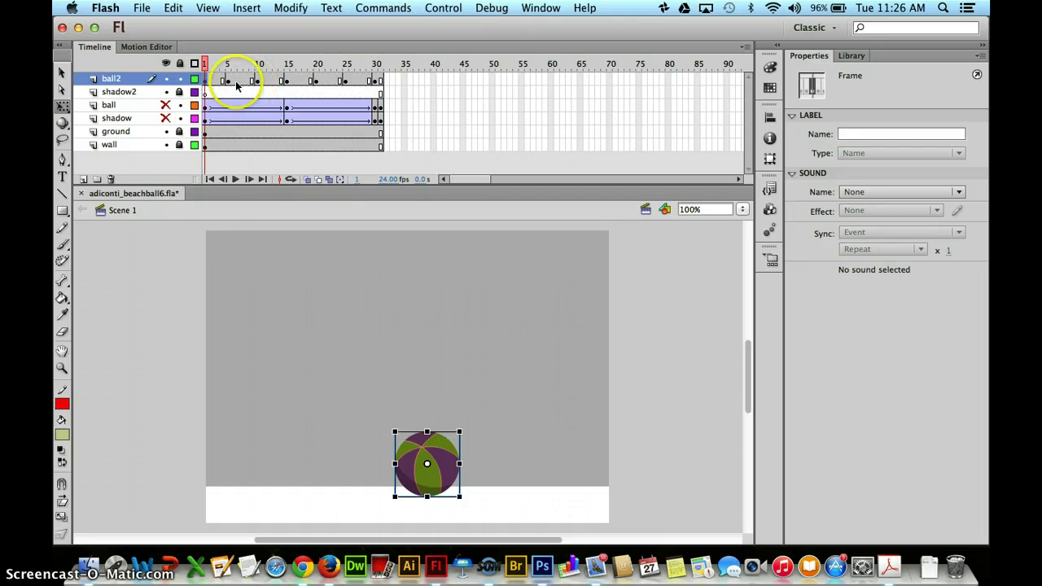
{"action": "left_click", "coordinate": [286, 83]}
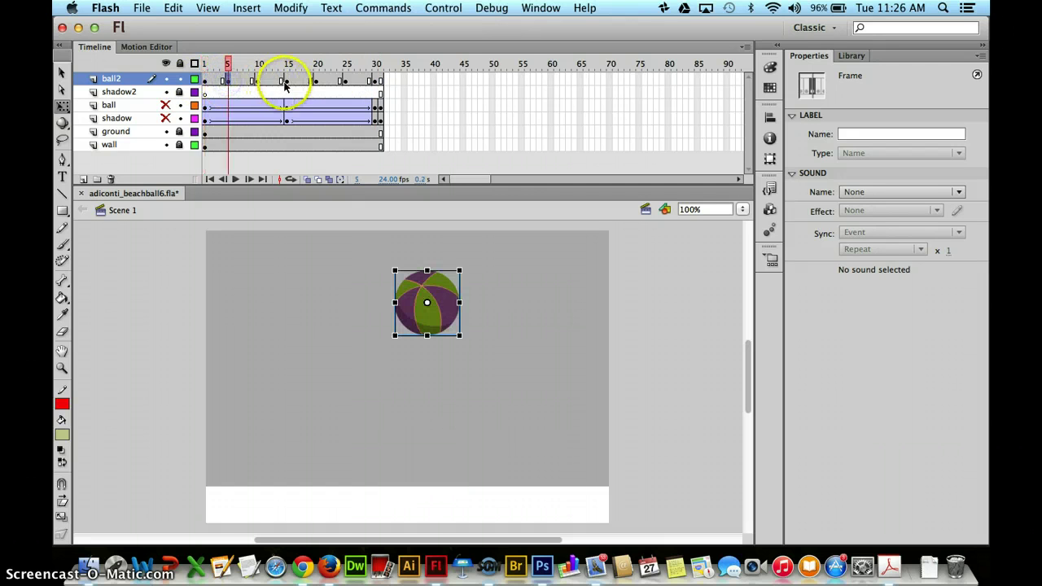
{"action": "left_click", "coordinate": [344, 82]}
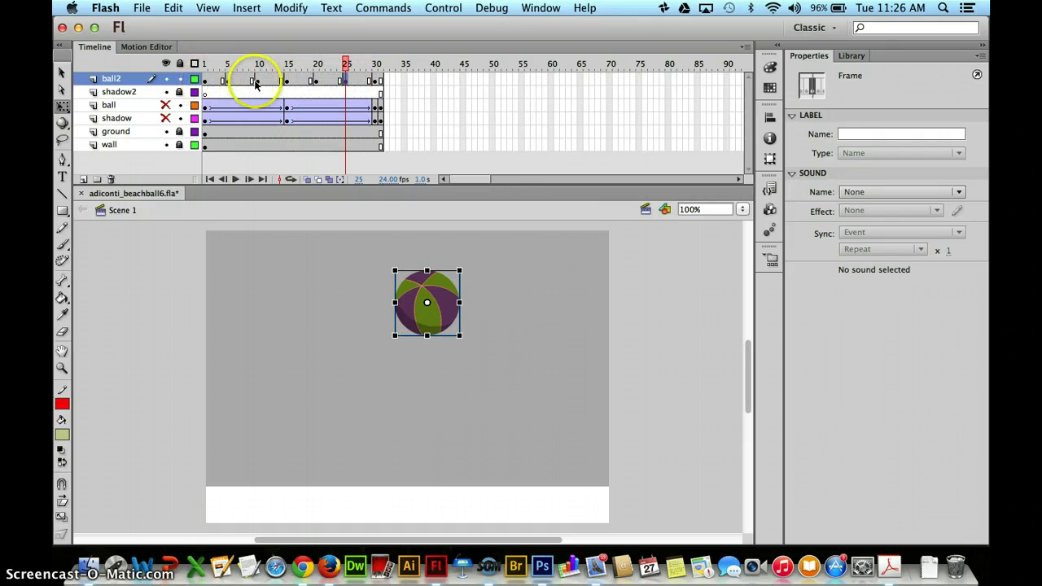
Duplicate the frame-10 keyframe to frame 11 and squash the ball wider and shorter.
{"action": "left_click", "coordinate": [257, 82]}
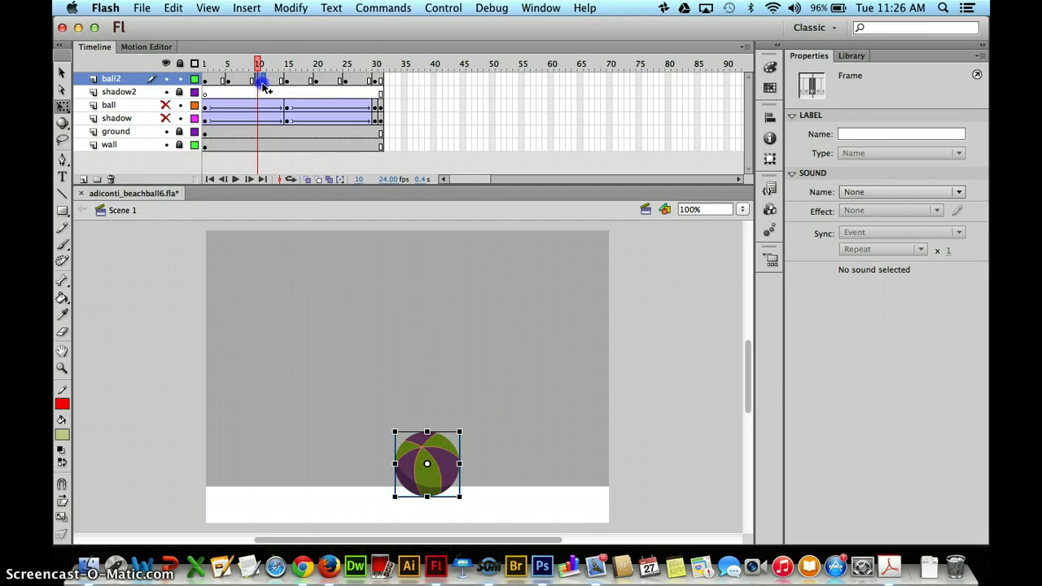
{"action": "left_click", "coordinate": [262, 83]}
{"action": "left_click_drag", "start_coordinate": [402, 398], "coordinate": [429, 431]}
{"action": "left_click", "coordinate": [431, 432]}
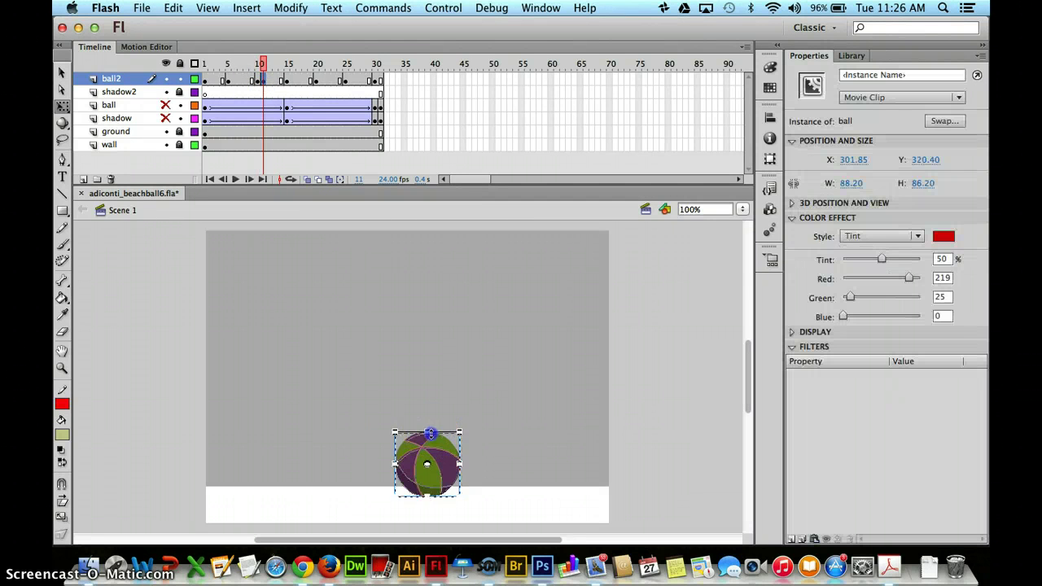
{"action": "left_click_drag", "start_coordinate": [456, 462], "coordinate": [463, 467]}
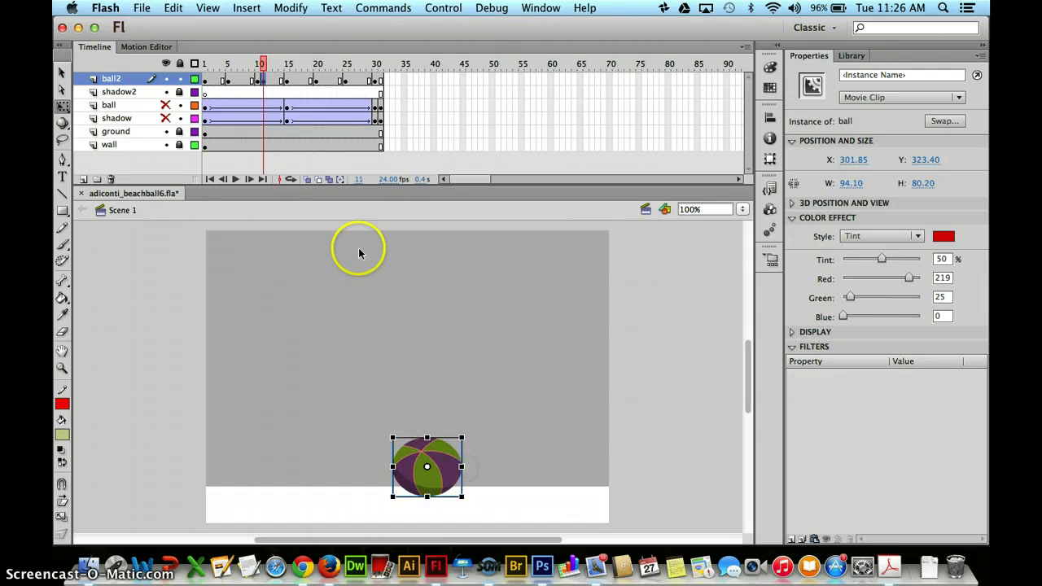
{"action": "left_click", "coordinate": [258, 64]}
{"action": "left_click_drag", "start_coordinate": [258, 64], "coordinate": [258, 65]}
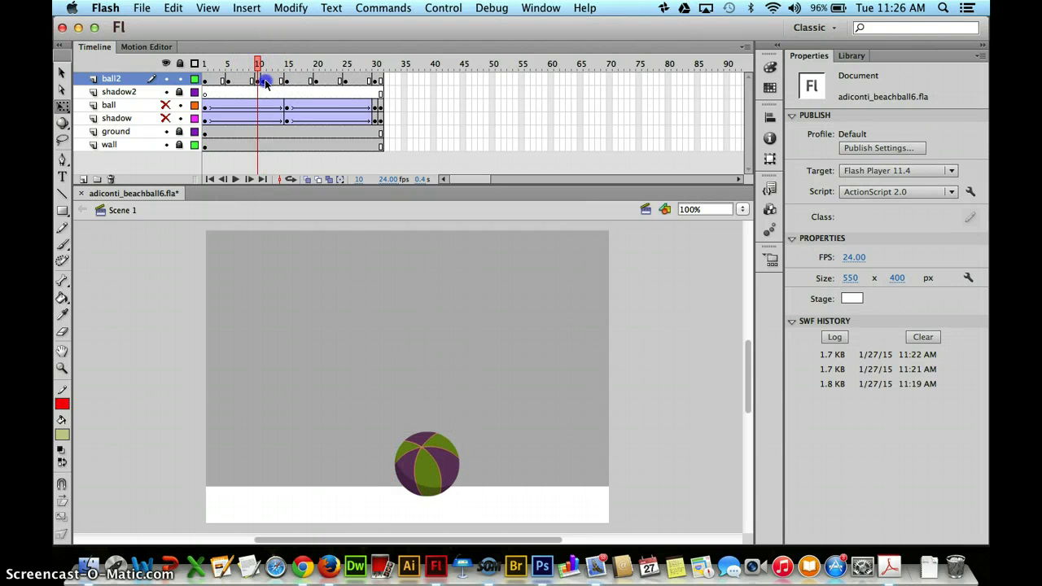
Copy the squashed frame-11 keyframe to frame 21 and select the ball2 bounce frames.
{"action": "left_click", "coordinate": [265, 81]}
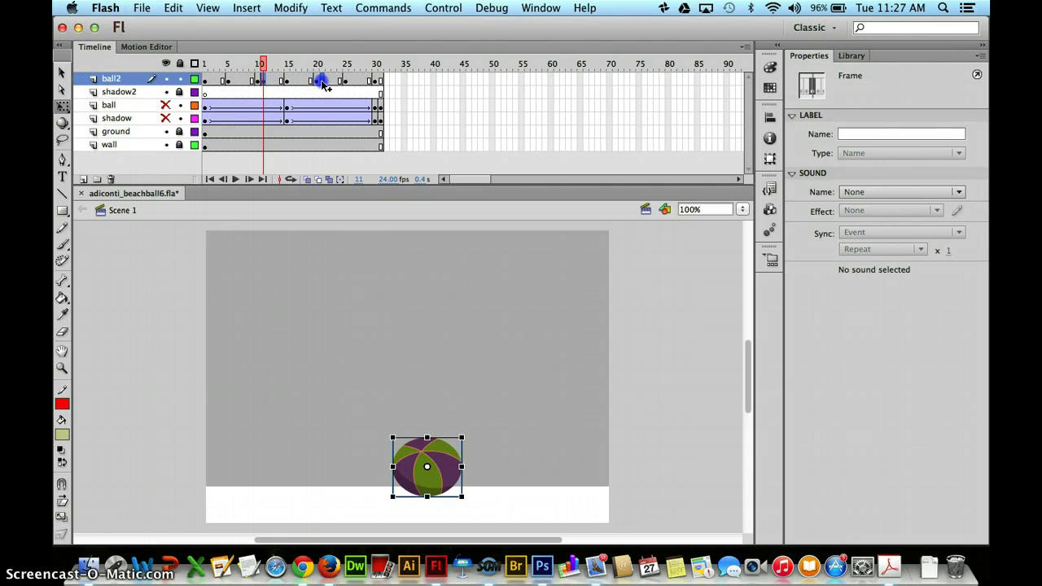
{"action": "left_click_drag", "start_coordinate": [323, 84], "coordinate": [325, 85]}
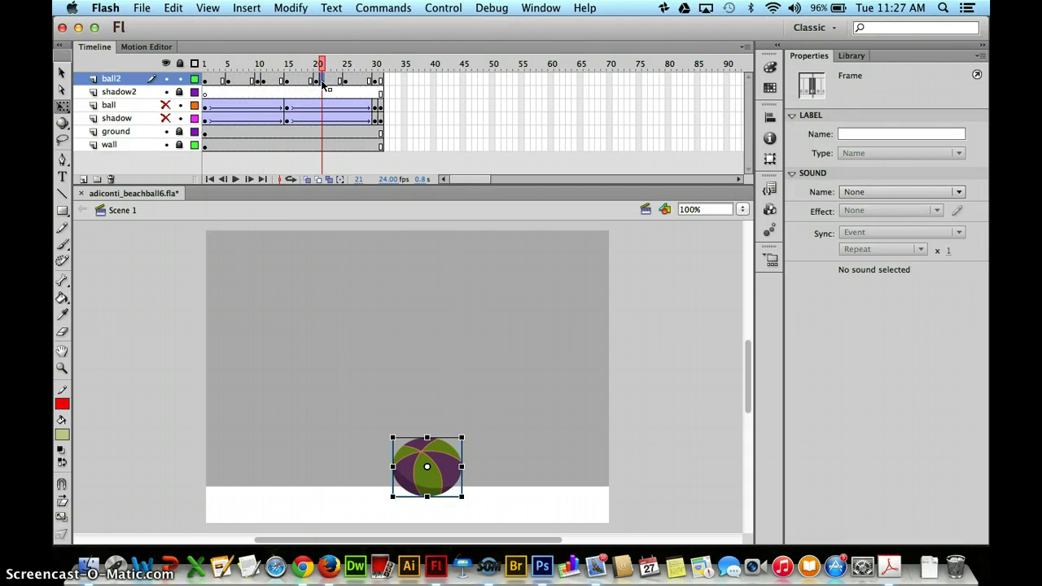
{"action": "right_click", "coordinate": [323, 84]}
{"action": "key", "text": "Escape"}
{"action": "left_click", "coordinate": [380, 84]}
{"action": "left_click_drag", "start_coordinate": [379, 81], "coordinate": [356, 84]}
Create classic tweens across ball2's frames 2–30, rewind, and preview the SWF with Test Movie.
{"action": "left_click", "coordinate": [213, 82]}
{"action": "right_click", "coordinate": [354, 78]}
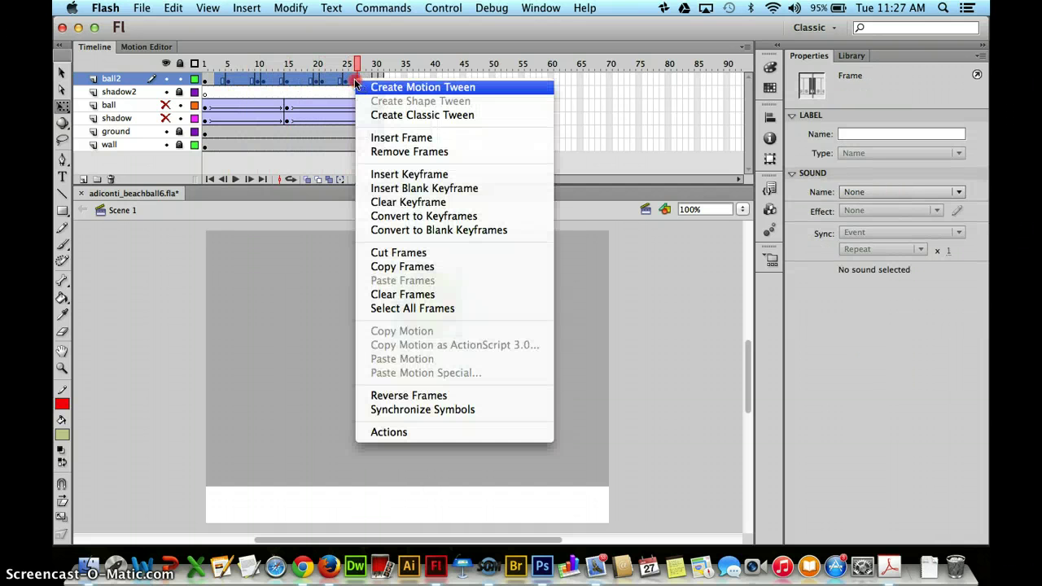
{"action": "left_click", "coordinate": [375, 112]}
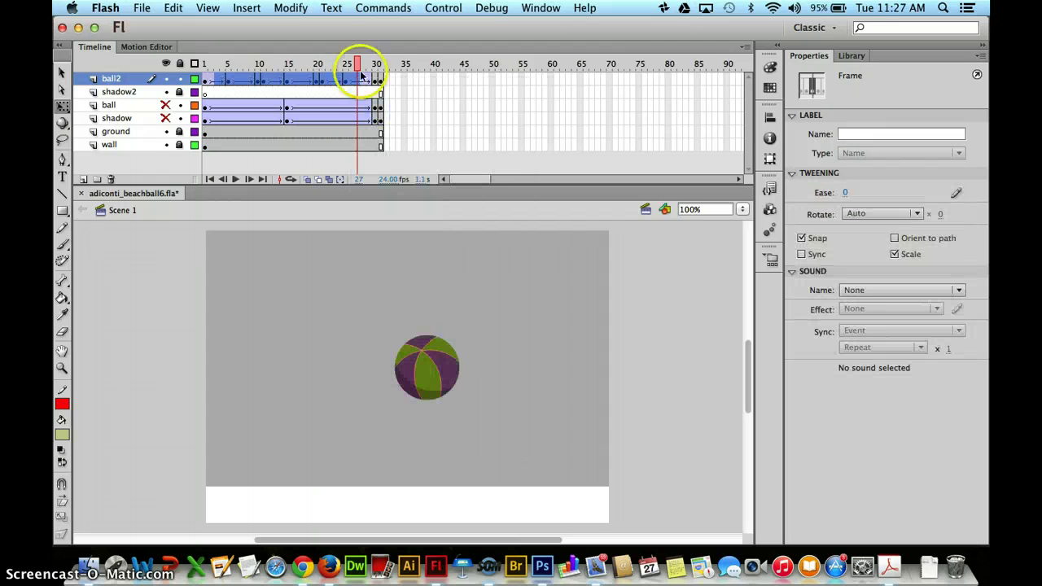
{"action": "left_click_drag", "start_coordinate": [350, 64], "coordinate": [326, 70]}
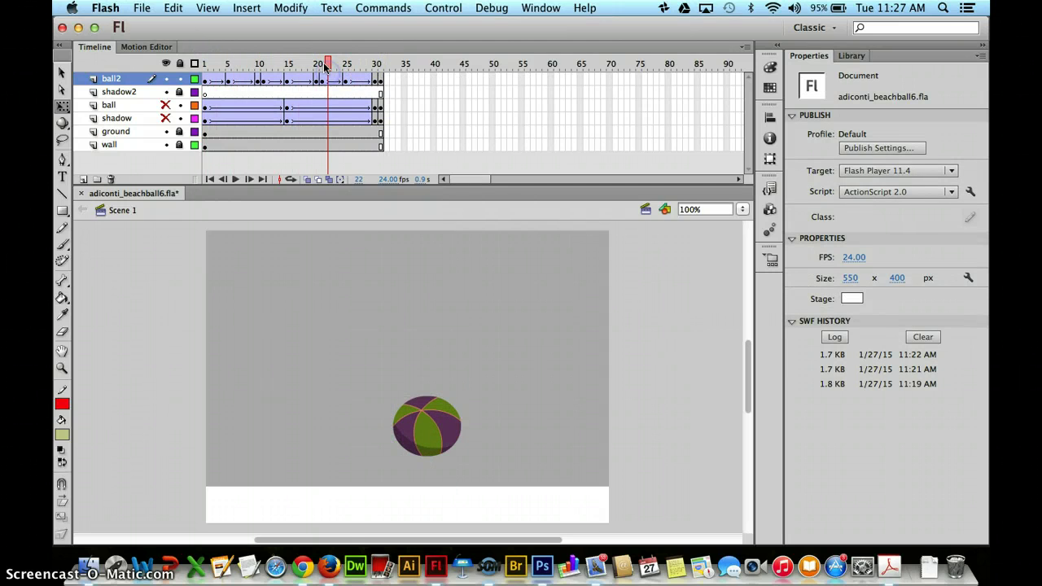
{"action": "key", "text": "super+Return"}
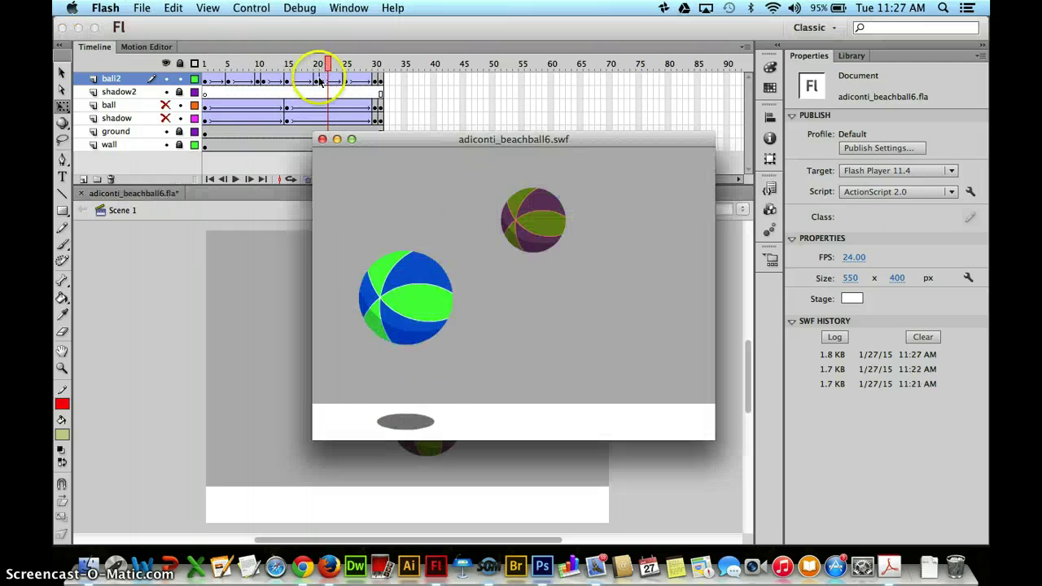
Close the preview and set the first ball2 tween's ease to 100 out.
{"action": "left_click", "coordinate": [321, 140]}
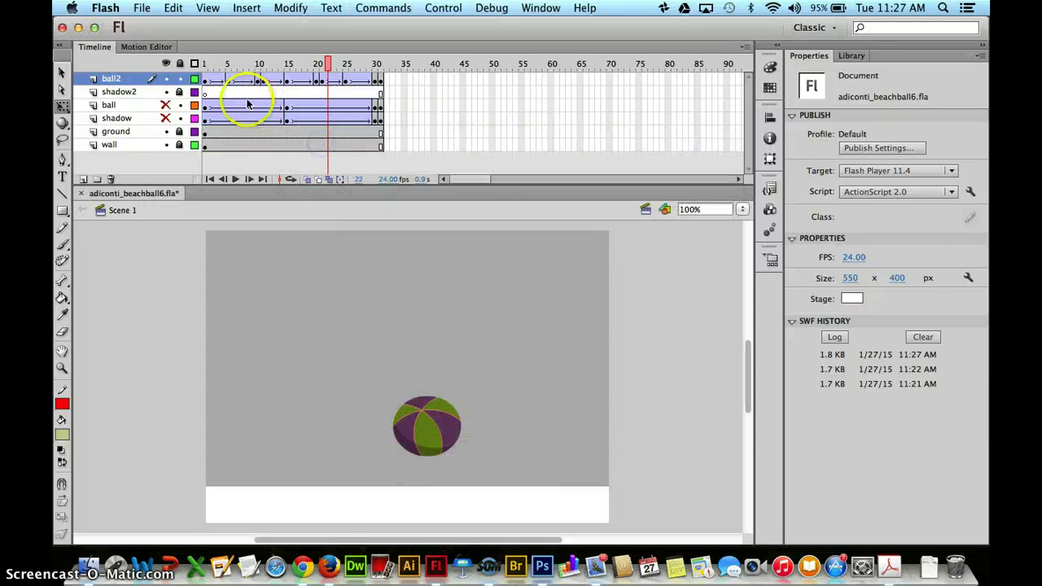
{"action": "left_click", "coordinate": [216, 83]}
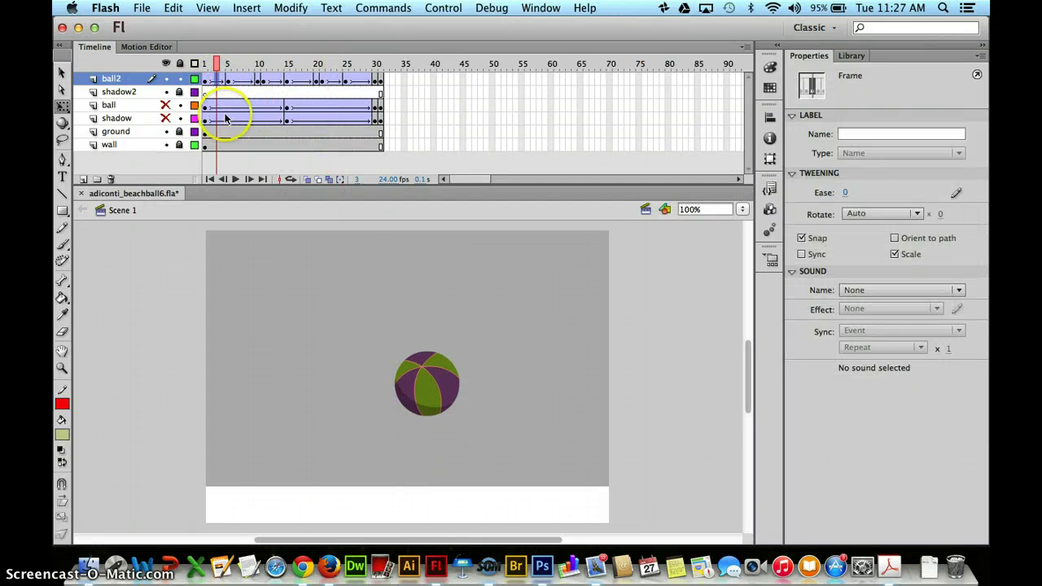
{"action": "left_click", "coordinate": [844, 193]}
{"action": "left_click_drag", "start_coordinate": [930, 193], "coordinate": [940, 199]}
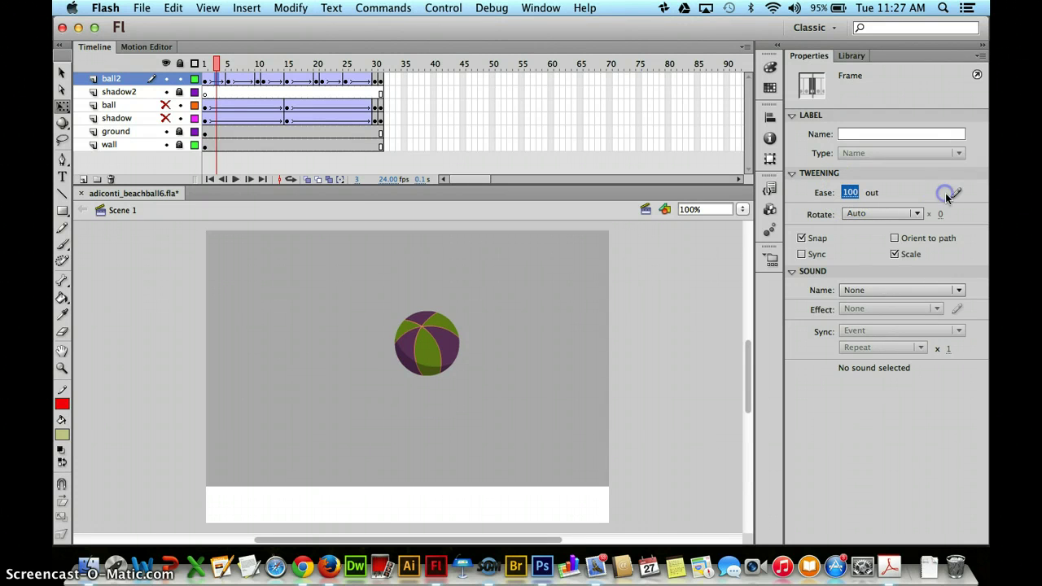
{"action": "left_click", "coordinate": [245, 81]}
{"action": "left_click", "coordinate": [841, 192]}
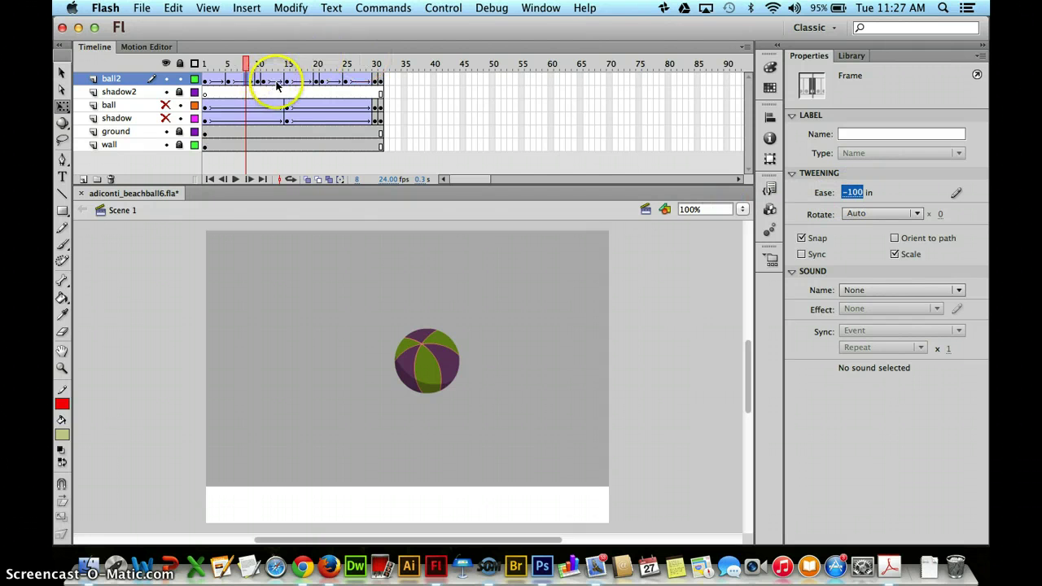
Alternate the remaining tween eases between -100 and 100, ending at -100, then test and close the SWF.
{"action": "left_click", "coordinate": [846, 192]}
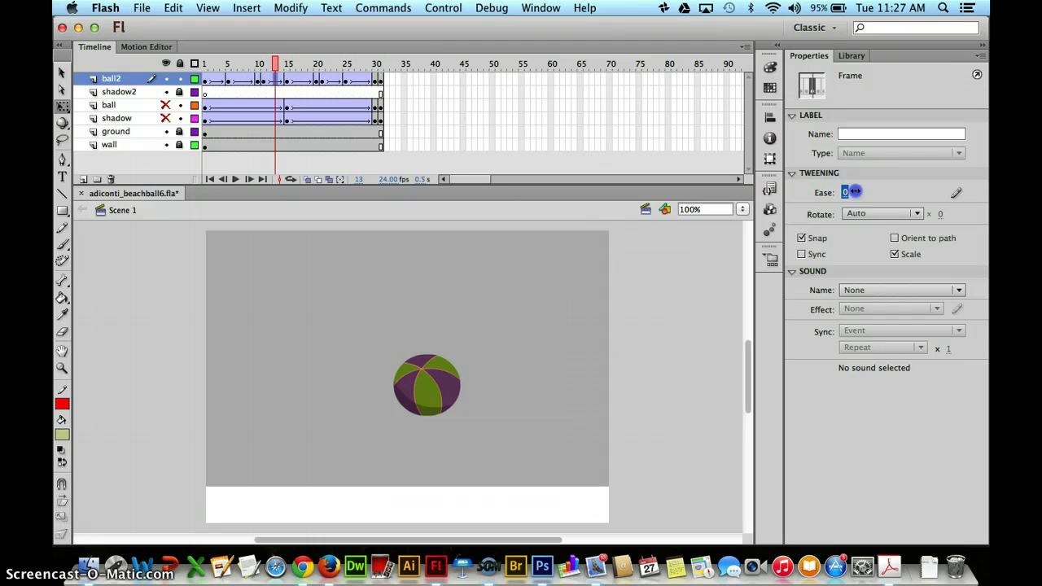
{"action": "left_click", "coordinate": [305, 79]}
{"action": "mouse_move", "coordinate": [851, 193]}
{"action": "left_mouse_down"}
{"action": "mouse_move", "coordinate": [814, 193]}
{"action": "mouse_move", "coordinate": [944, 197]}
{"action": "left_mouse_up"}
{"action": "left_click", "coordinate": [326, 79]}
{"action": "left_click", "coordinate": [364, 79]}
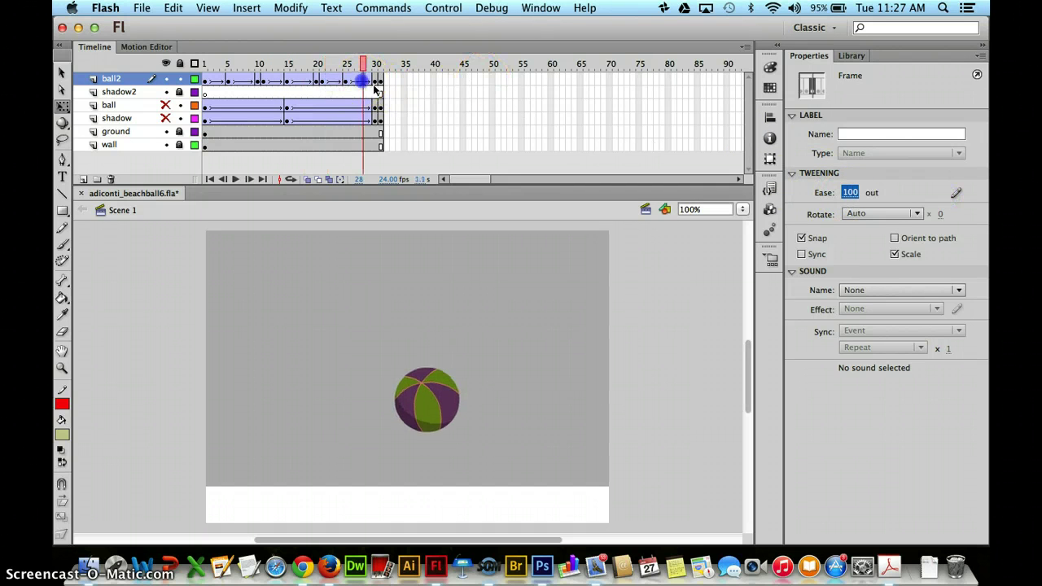
{"action": "left_click_drag", "start_coordinate": [849, 204], "coordinate": [710, 201]}
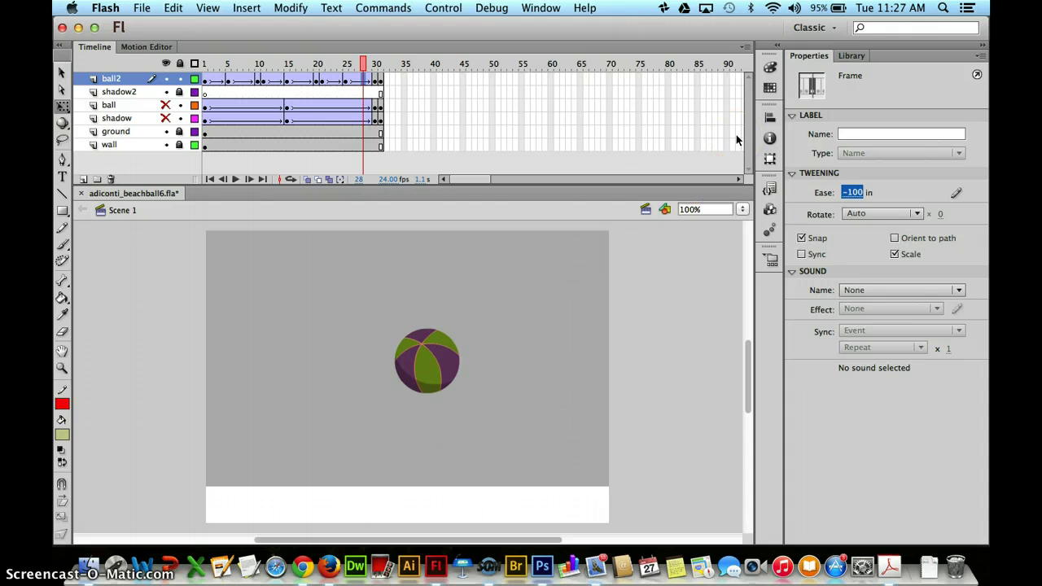
{"action": "key", "text": "super+Return"}
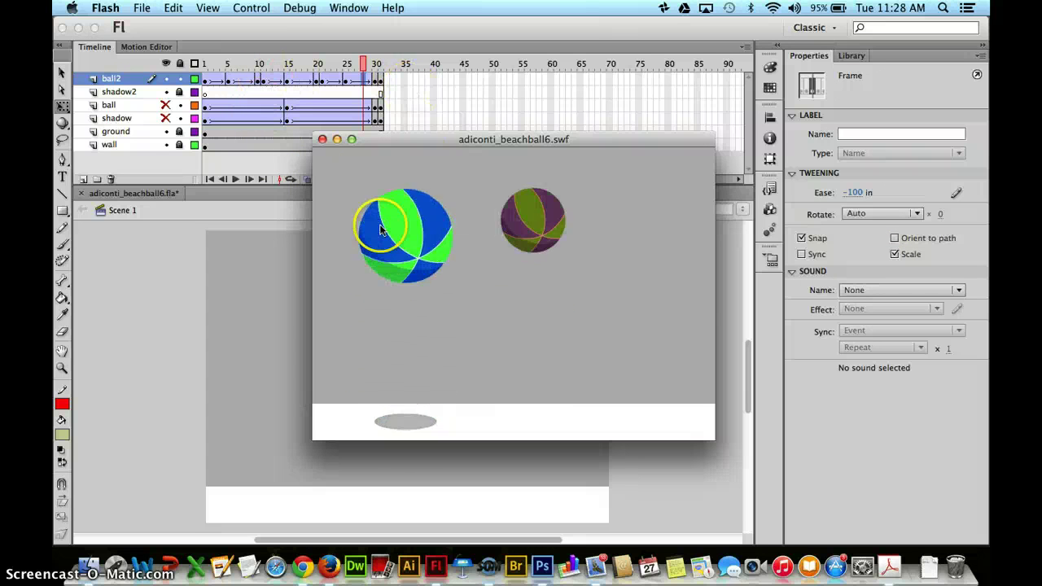
{"action": "left_click", "coordinate": [322, 140]}
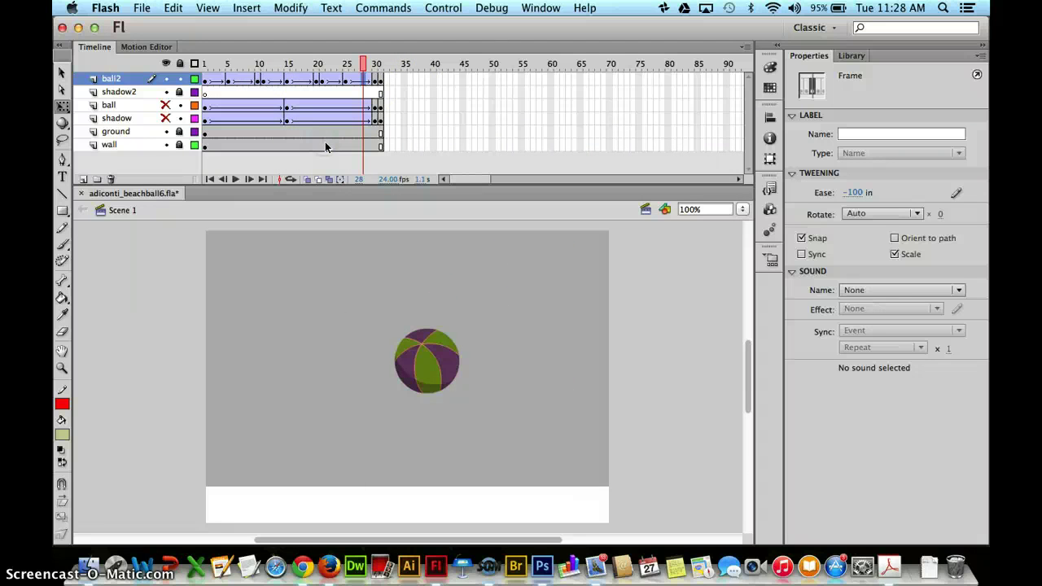
Lock ball2, reset the Classic workspace and show the Library with shadow_mc previewed.
{"action": "left_click", "coordinate": [179, 94]}
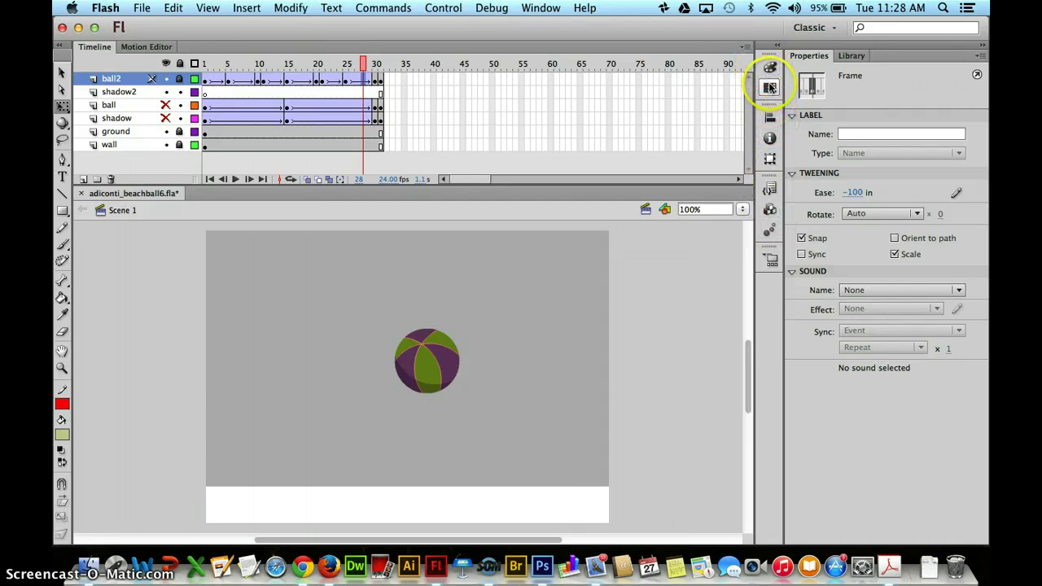
{"action": "left_click", "coordinate": [814, 27]}
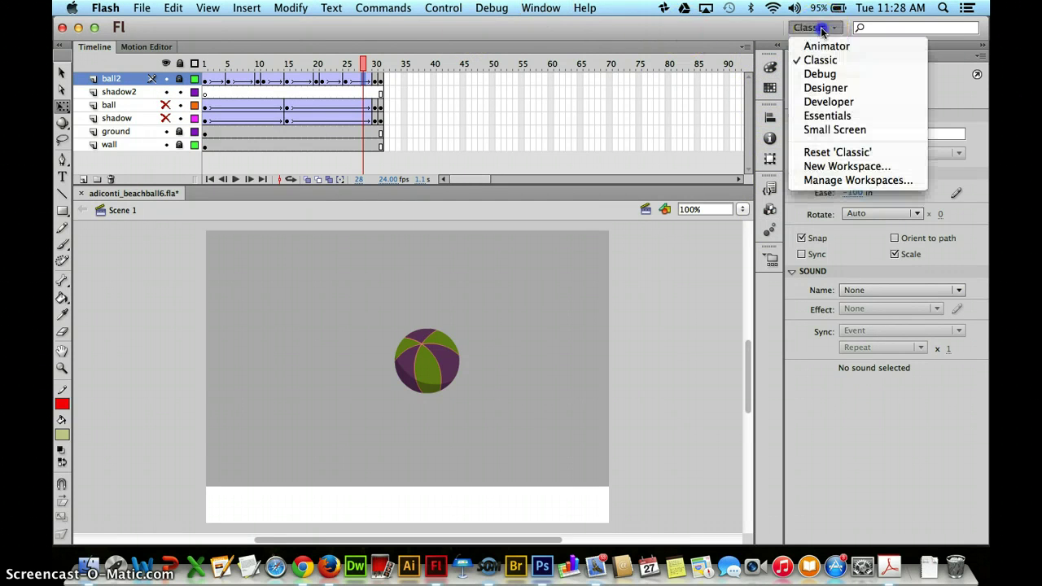
{"action": "left_click", "coordinate": [837, 153]}
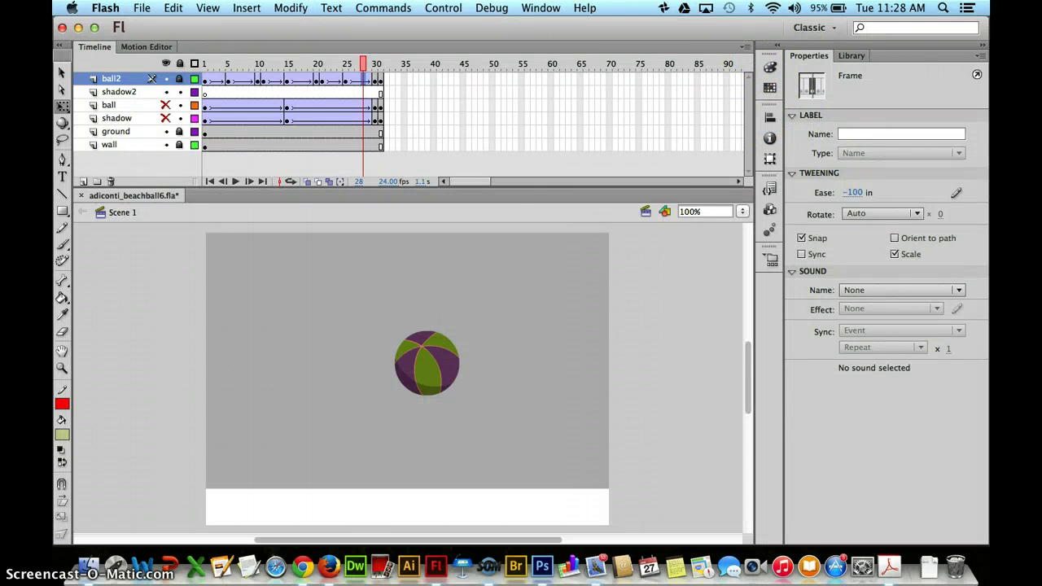
{"action": "left_click", "coordinate": [538, 9]}
{"action": "left_click", "coordinate": [553, 118]}
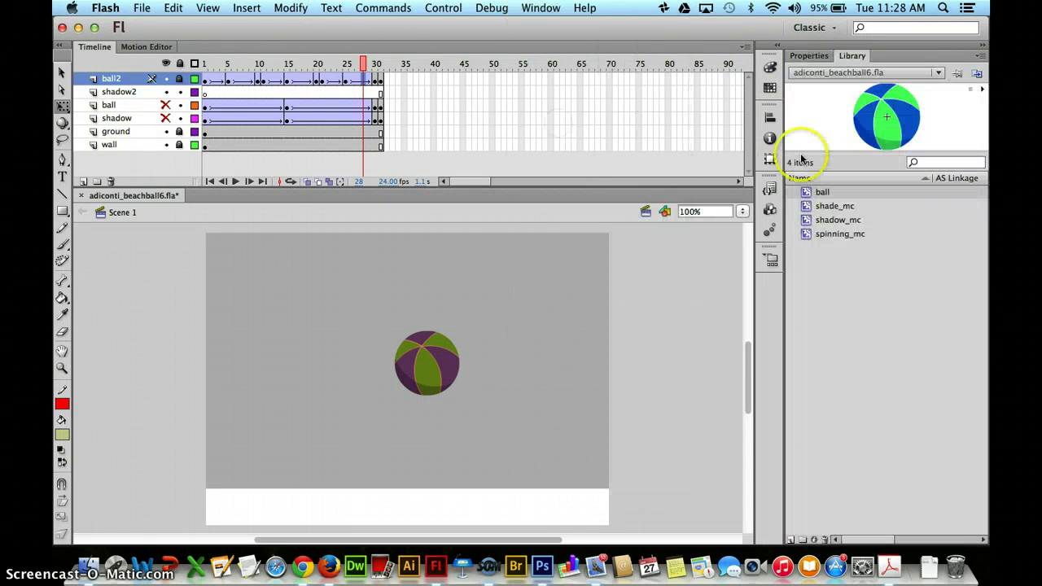
{"action": "left_click", "coordinate": [807, 222]}
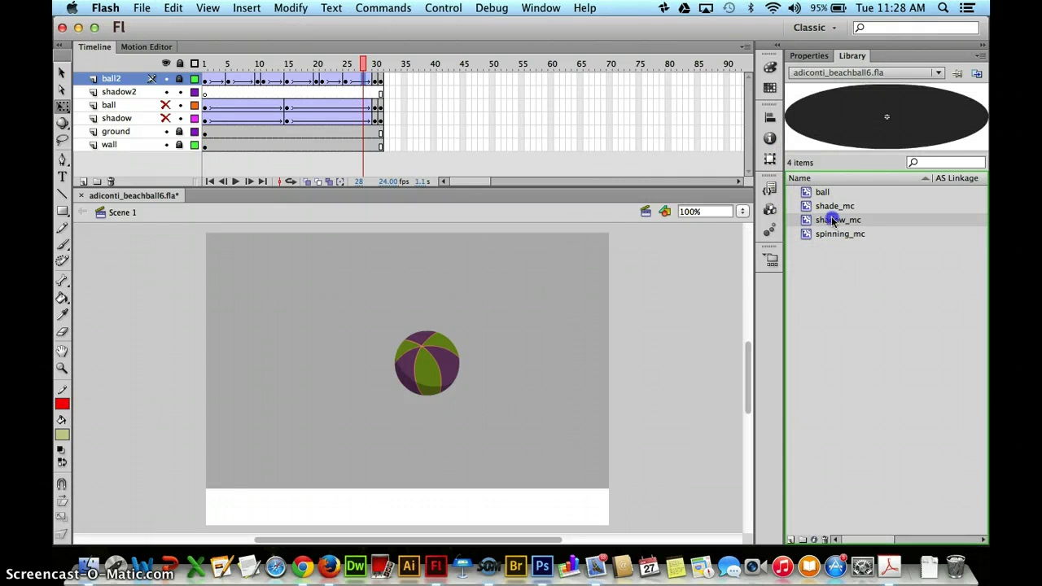
Place shadow_mc on shadow2 frame 1 centred under the small ball at 200% zoom, copying it to frame 5.
{"action": "left_click", "coordinate": [205, 93]}
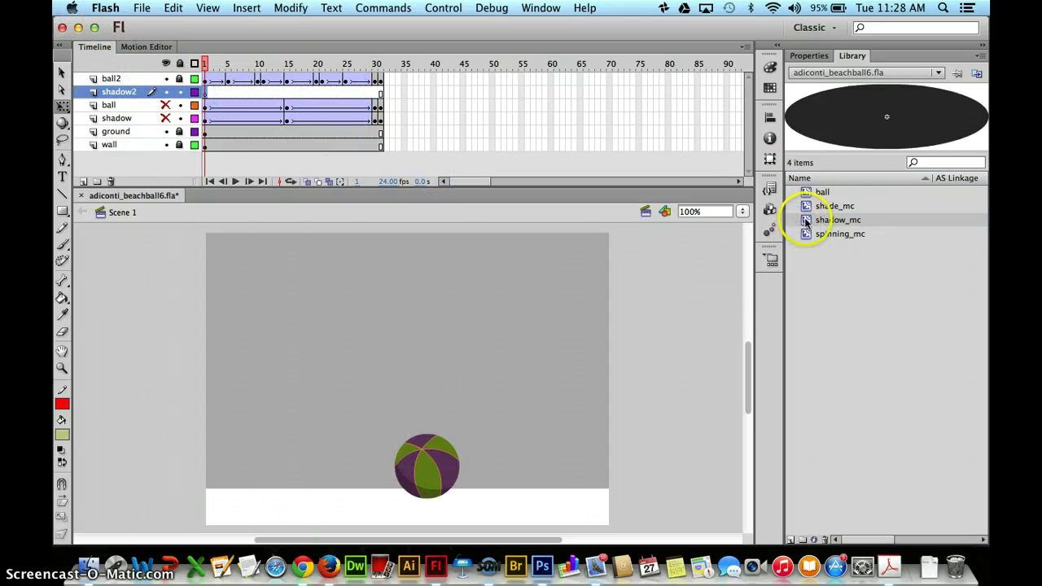
{"action": "left_click_drag", "start_coordinate": [806, 219], "coordinate": [426, 495]}
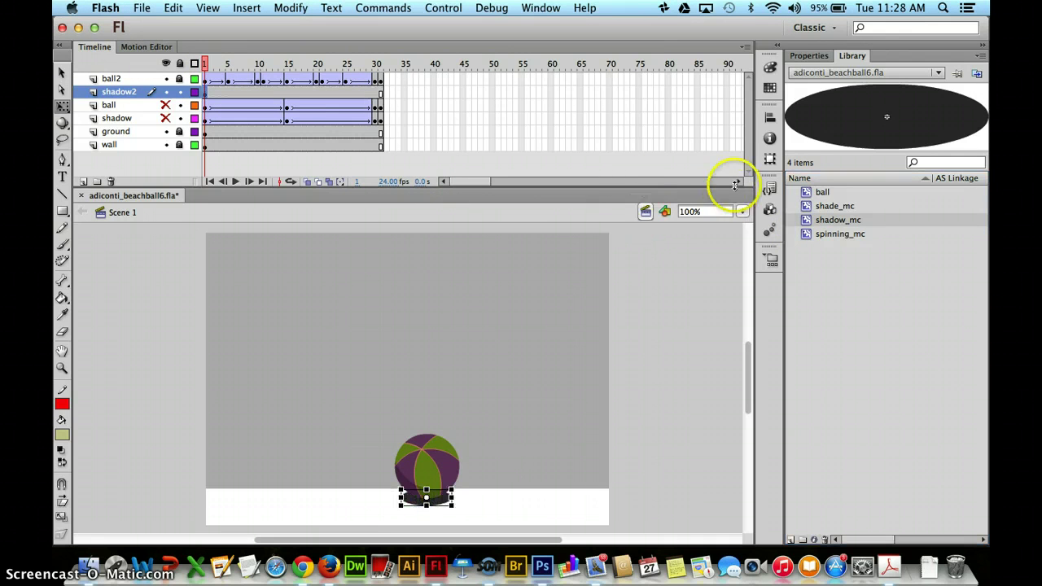
{"action": "left_click", "coordinate": [743, 213]}
{"action": "left_click", "coordinate": [731, 228]}
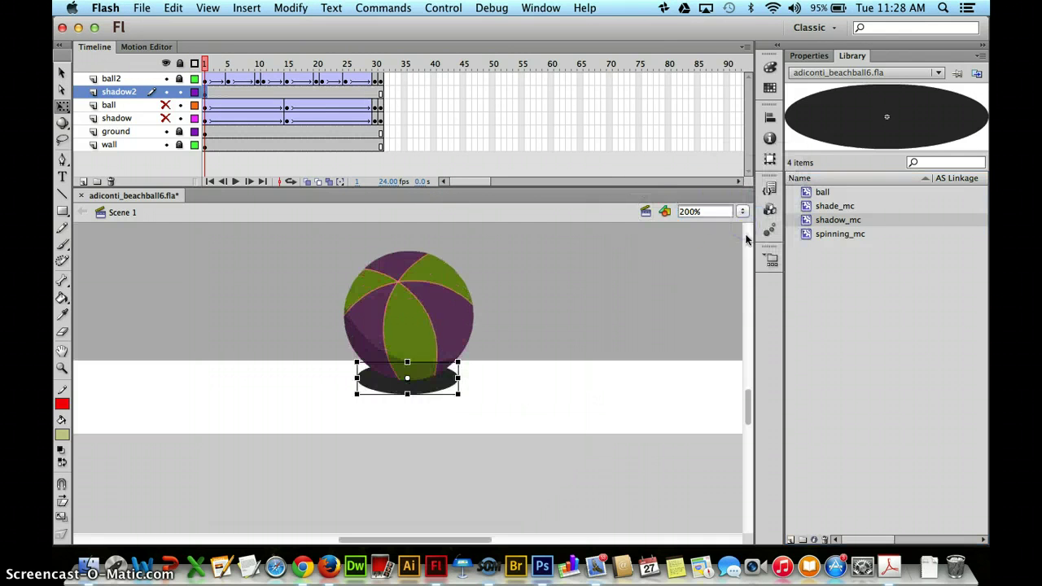
{"action": "left_click_drag", "start_coordinate": [450, 373], "coordinate": [452, 372]}
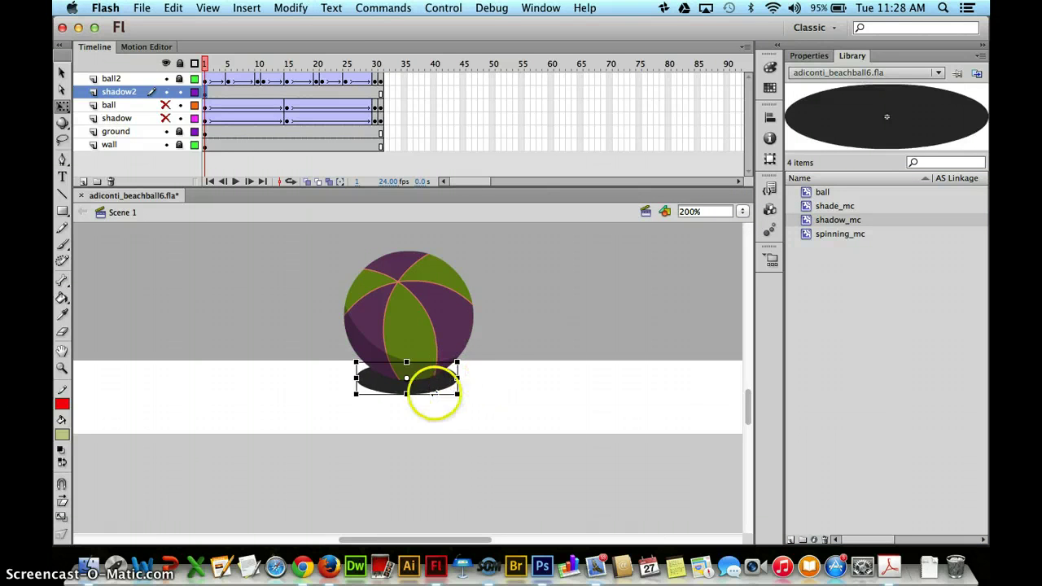
{"action": "left_click", "coordinate": [206, 95]}
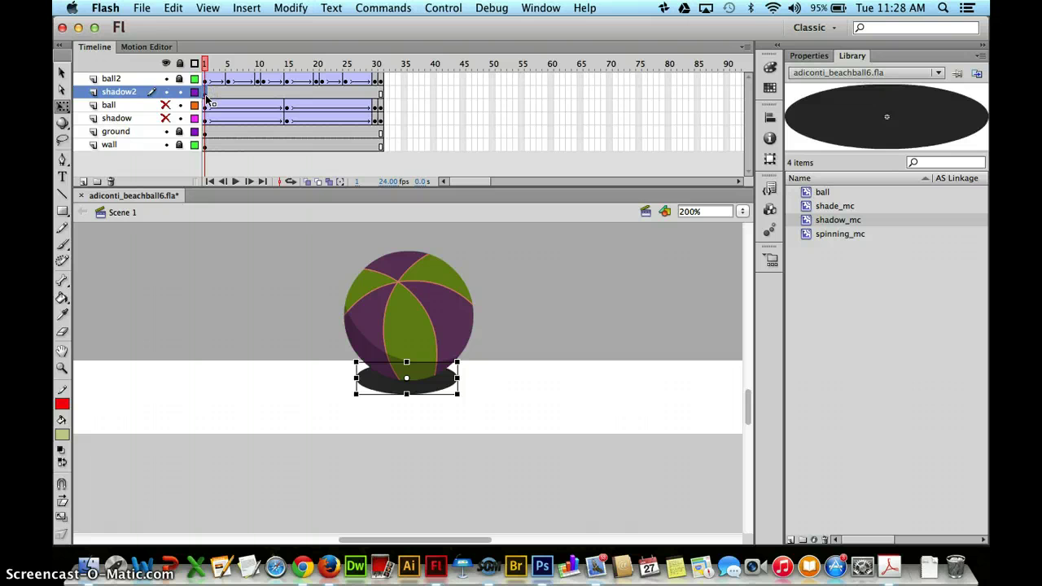
{"action": "left_click", "coordinate": [228, 94]}
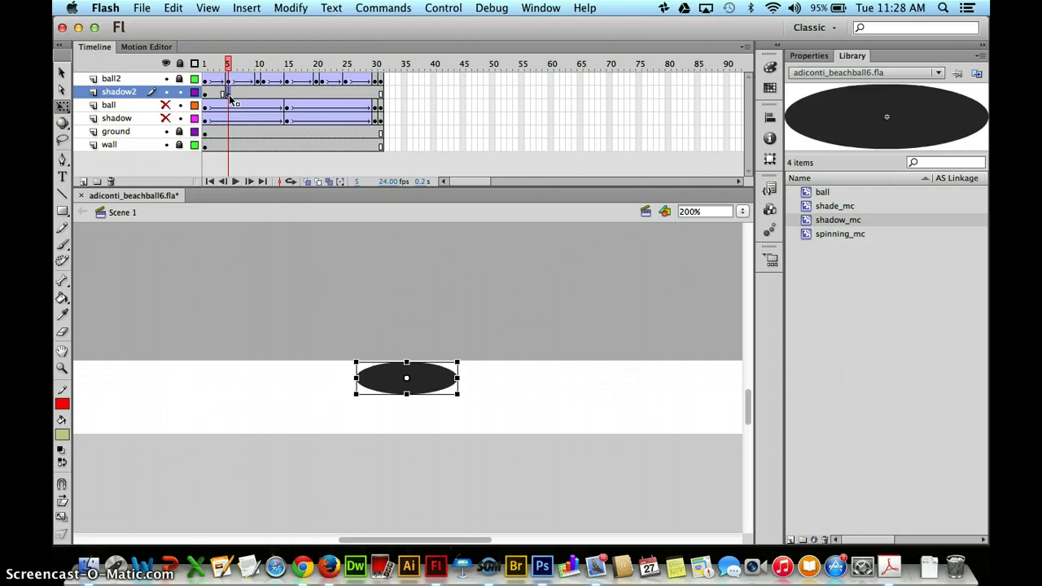
Copy the shadow keyframe to frames 10, 20 and 30, then stretch the frame-5 shadow wider.
{"action": "left_click", "coordinate": [258, 98]}
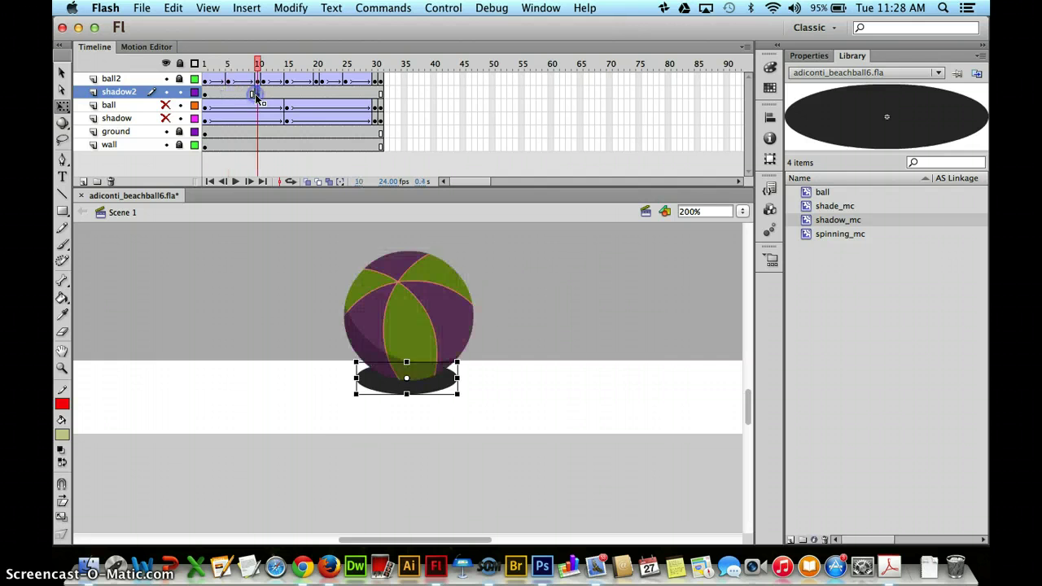
{"action": "left_click_drag", "start_coordinate": [218, 94], "coordinate": [315, 98]}
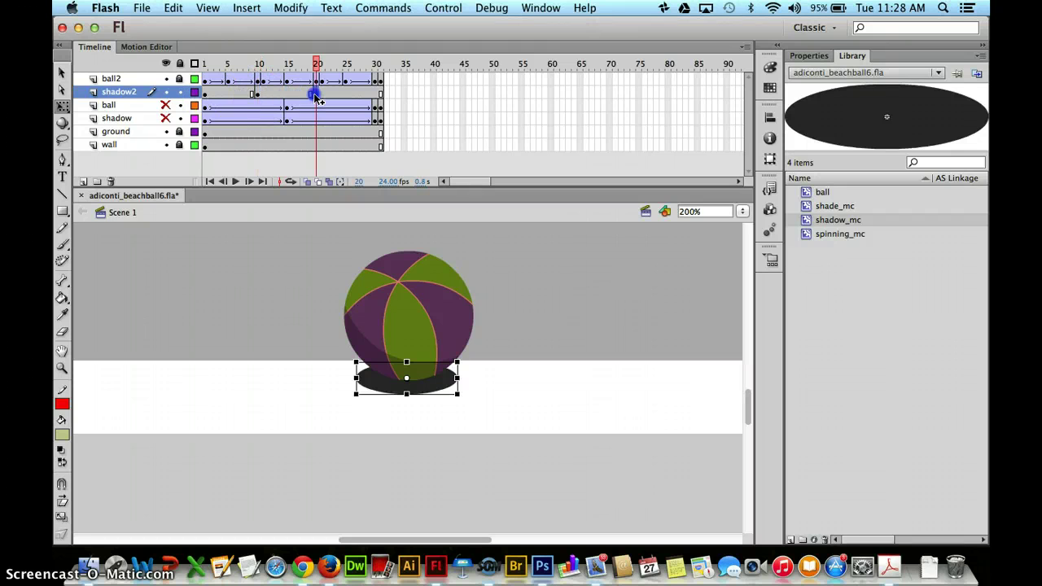
{"action": "left_click", "coordinate": [376, 96]}
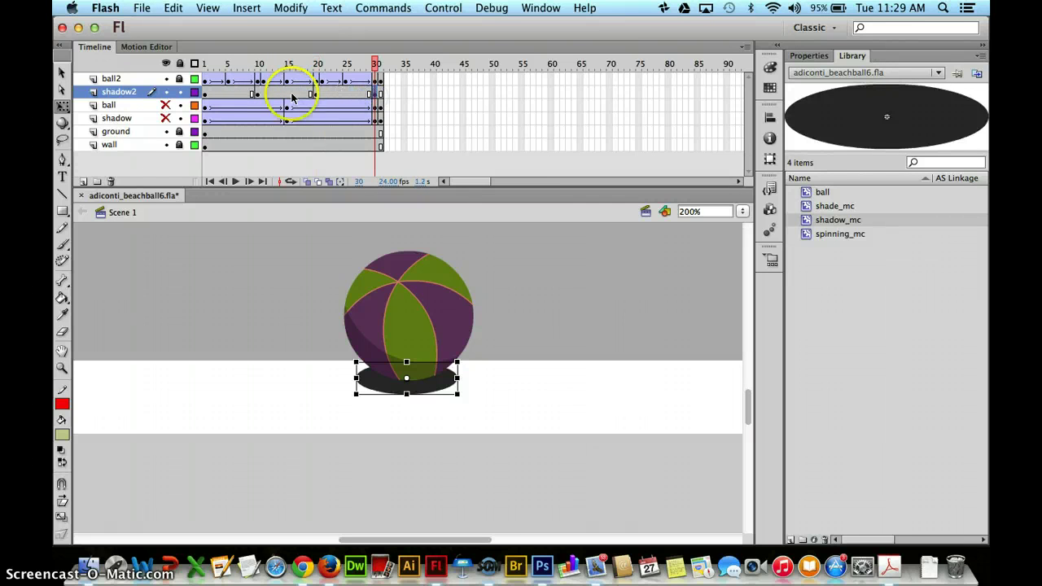
{"action": "left_click", "coordinate": [206, 96]}
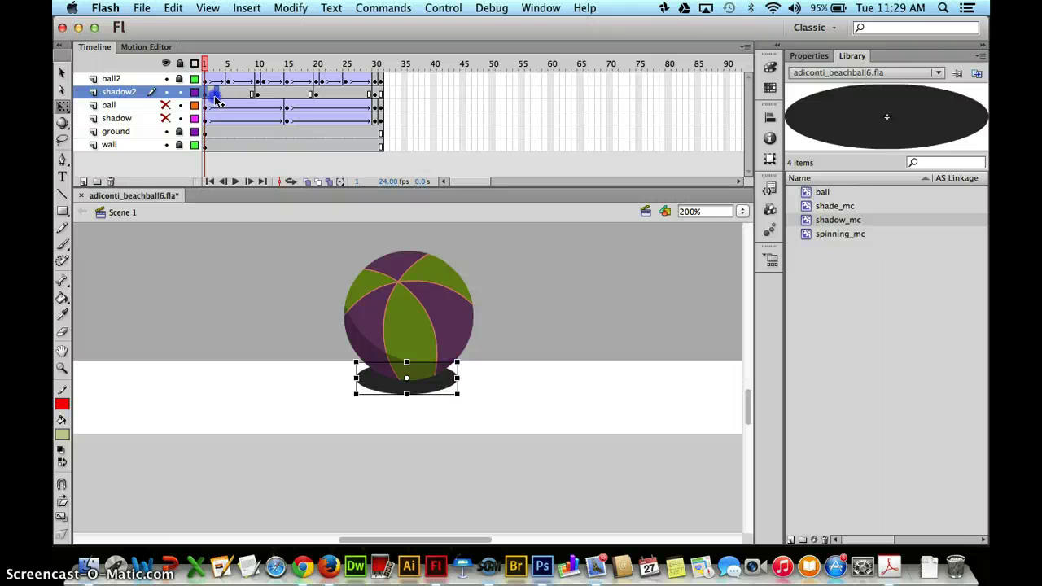
{"action": "left_click", "coordinate": [228, 94]}
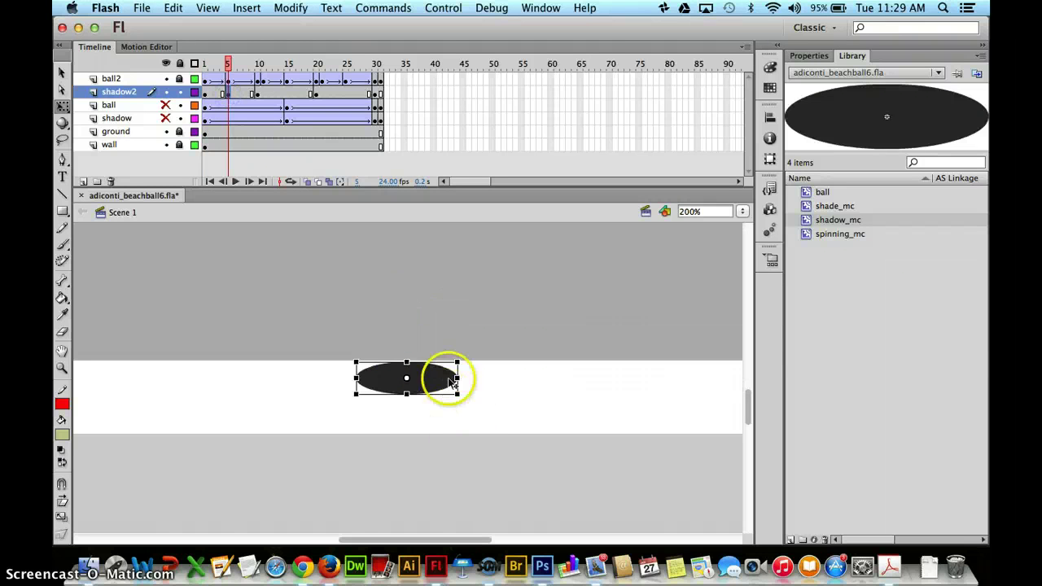
{"action": "left_click_drag", "start_coordinate": [455, 376], "coordinate": [468, 378]}
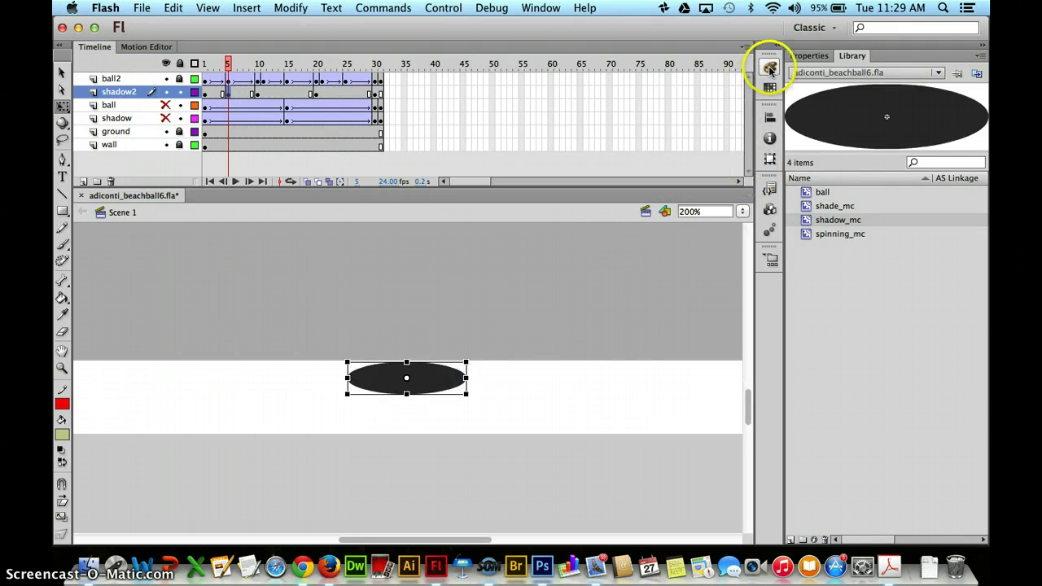
Set the shadow instance's Color Effect style to Alpha.
{"action": "left_click", "coordinate": [809, 55]}
{"action": "left_click", "coordinate": [868, 236]}
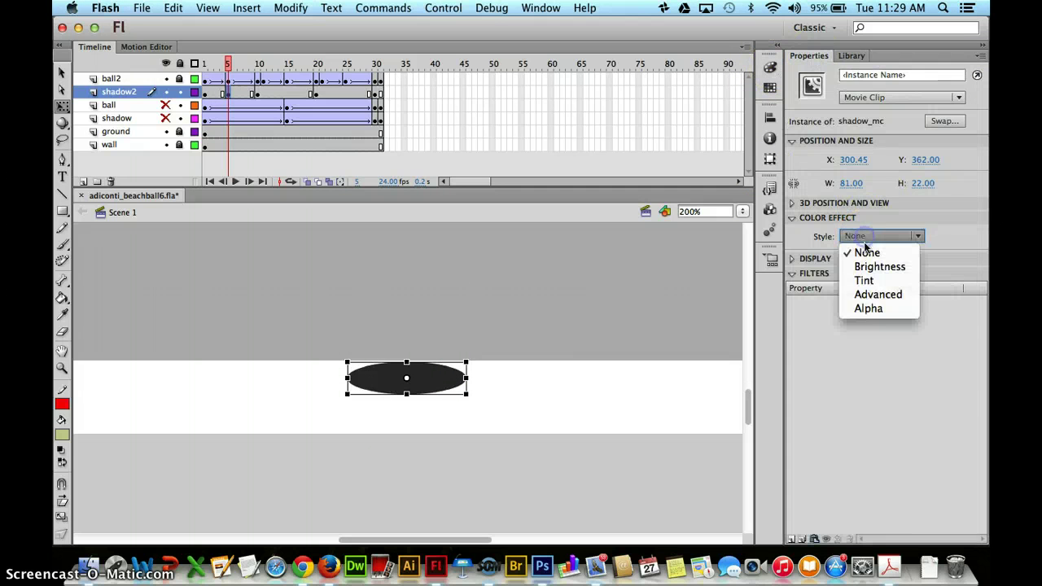
{"action": "left_click", "coordinate": [867, 316]}
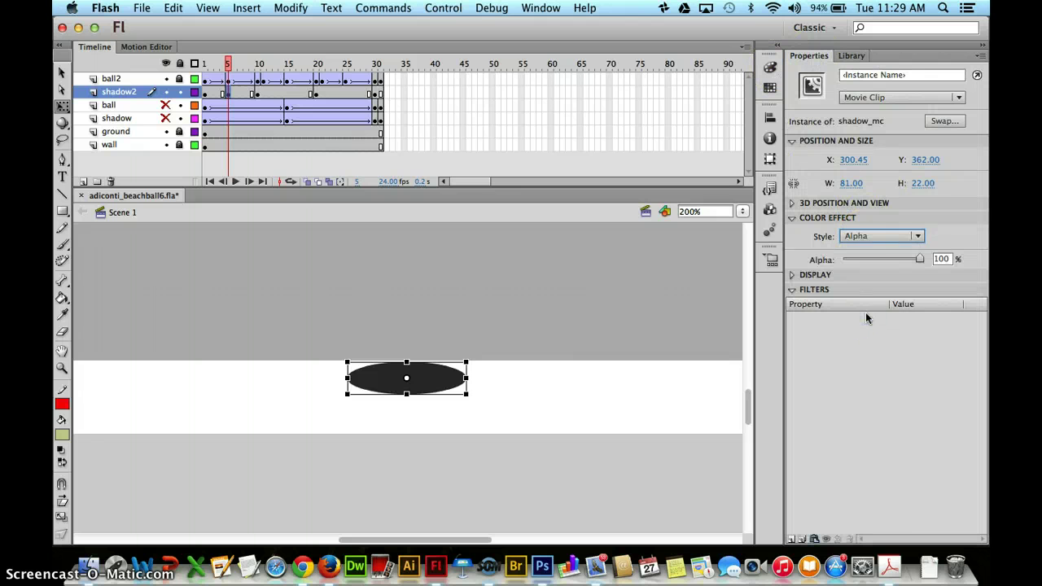
{"action": "left_click", "coordinate": [864, 237]}
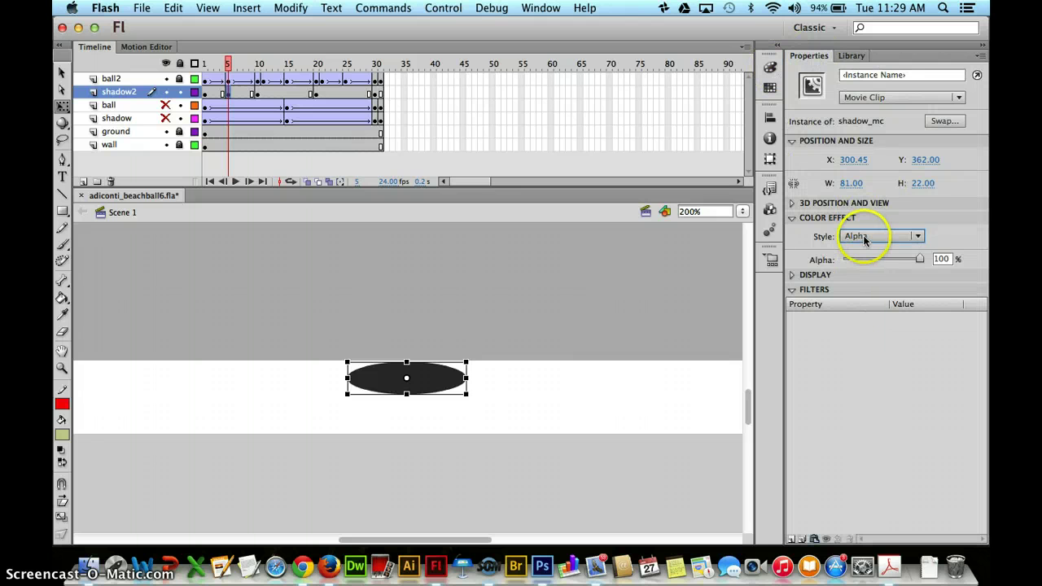
Fade the frame-5 shadow on shadow2 to about 28% alpha, comparing it with frame 1.
{"action": "left_click", "coordinate": [226, 93]}
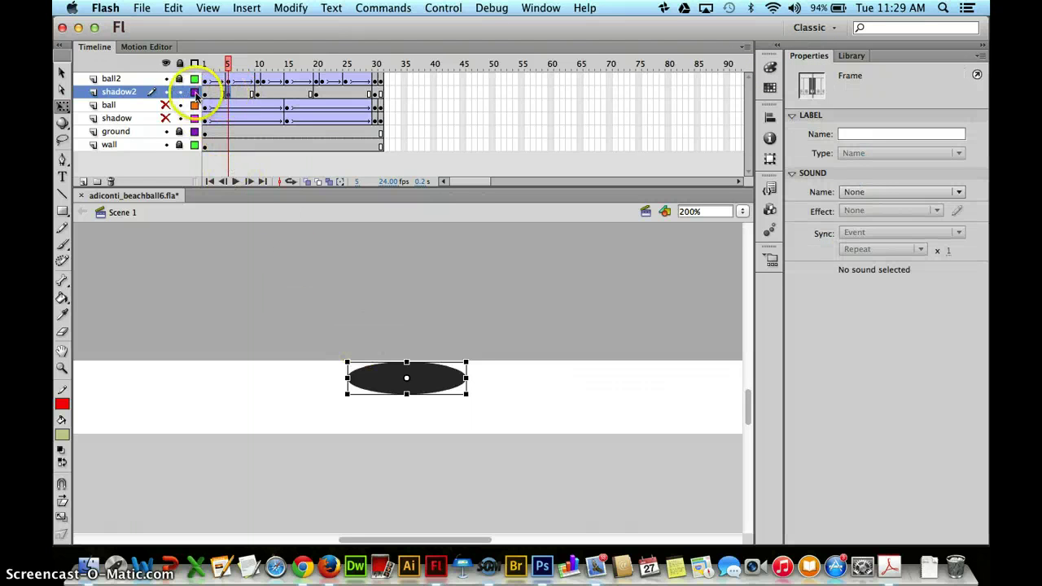
{"action": "left_click", "coordinate": [205, 93]}
{"action": "left_click", "coordinate": [229, 94]}
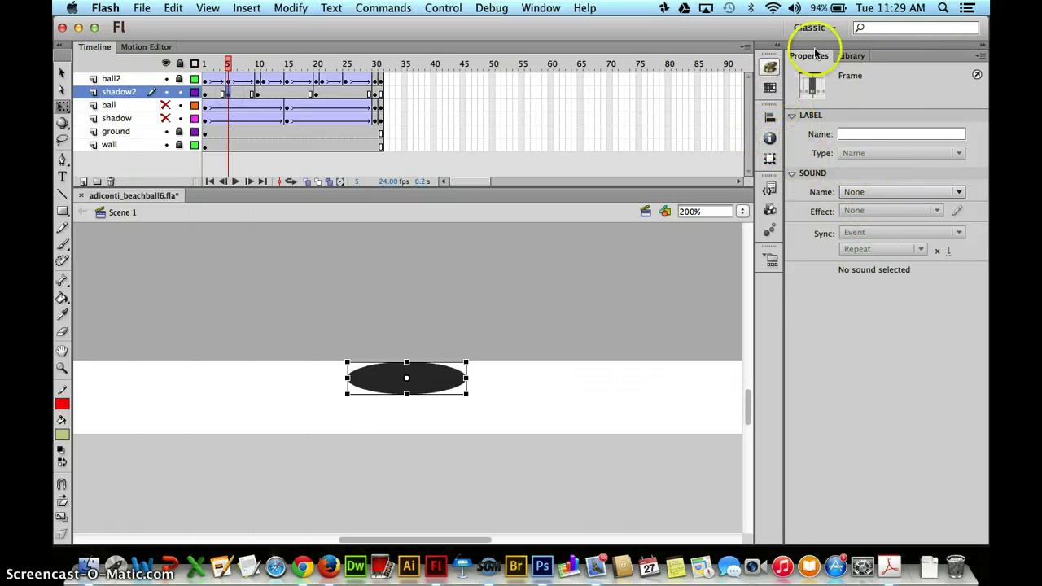
{"action": "left_click", "coordinate": [427, 389]}
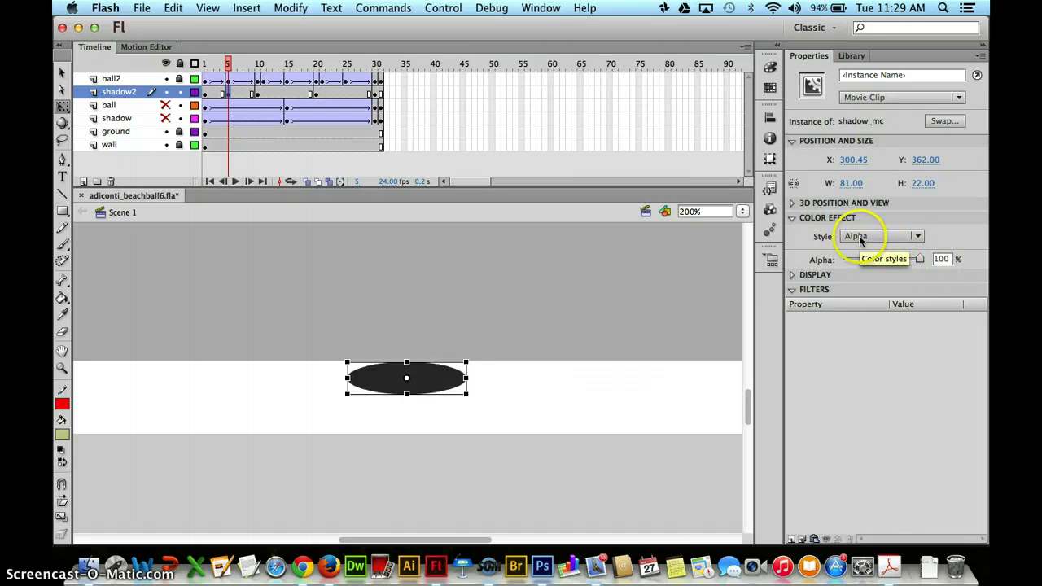
{"action": "left_click_drag", "start_coordinate": [918, 258], "coordinate": [867, 262]}
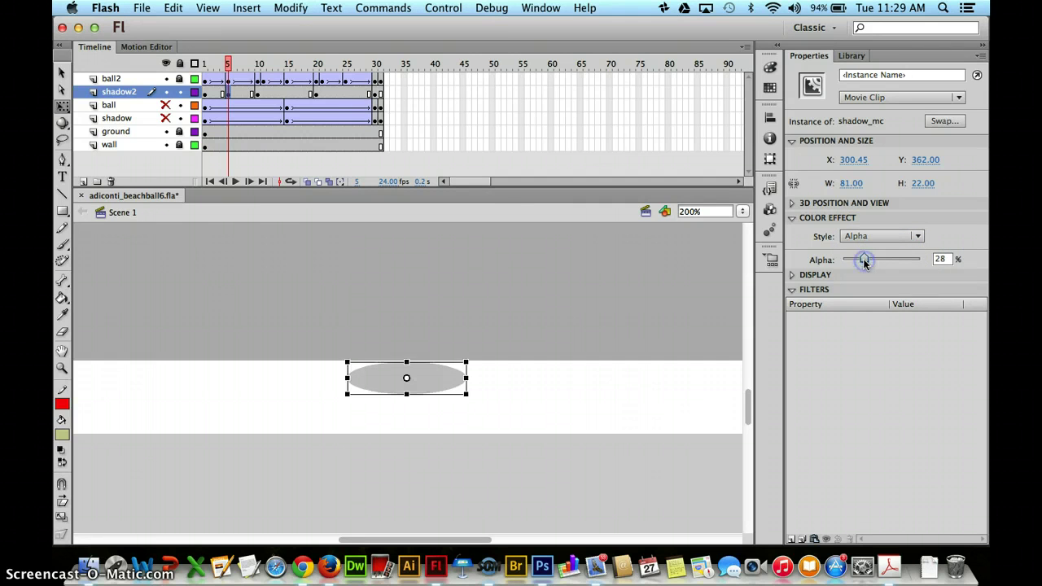
{"action": "left_click", "coordinate": [232, 95]}
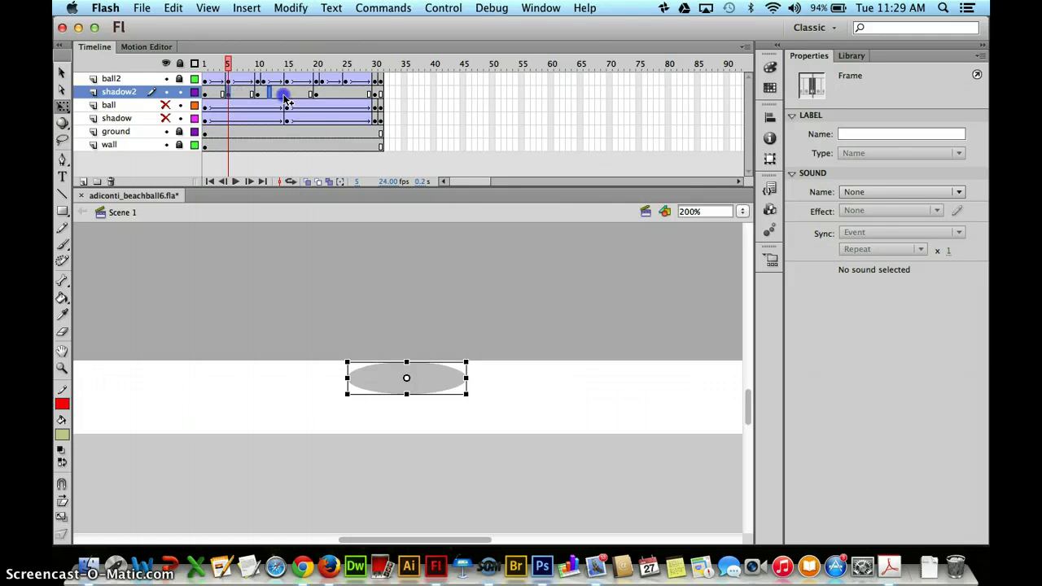
{"action": "left_click", "coordinate": [345, 94]}
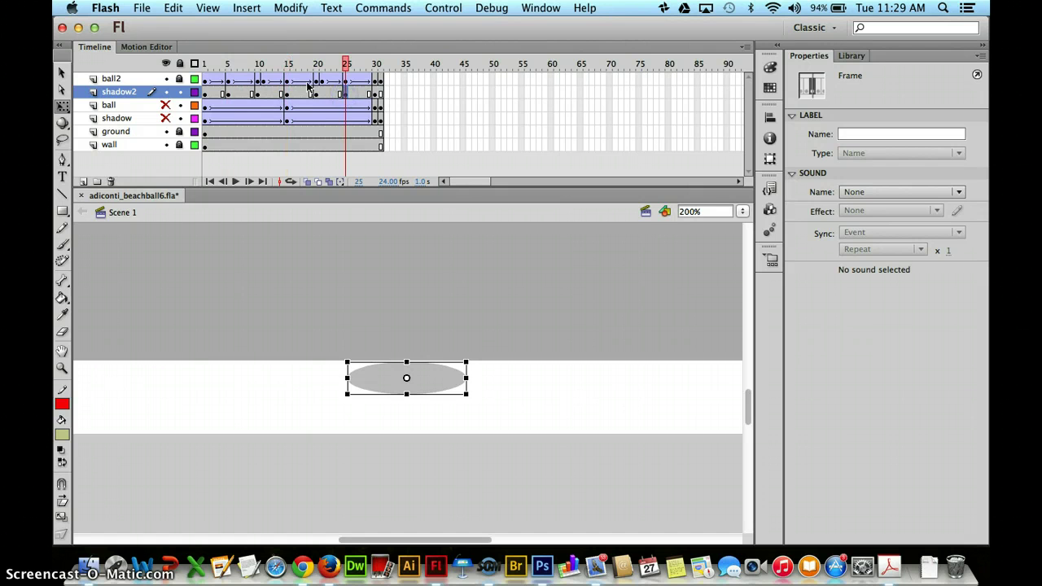
Stretch the frame-11 shadow to 83 by 22 beneath the squashed ball.
{"action": "left_click", "coordinate": [205, 95]}
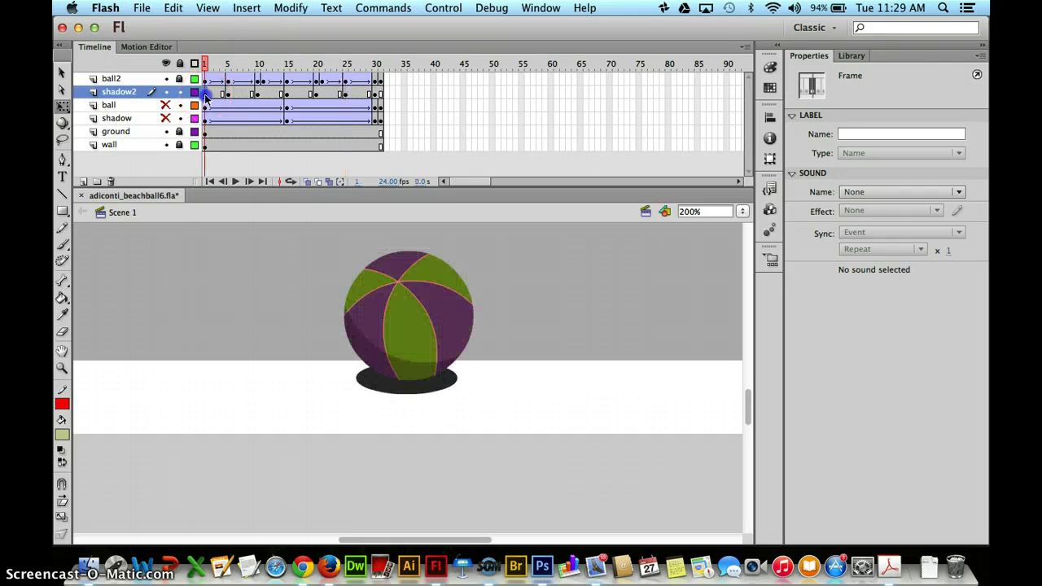
{"action": "left_click", "coordinate": [263, 95]}
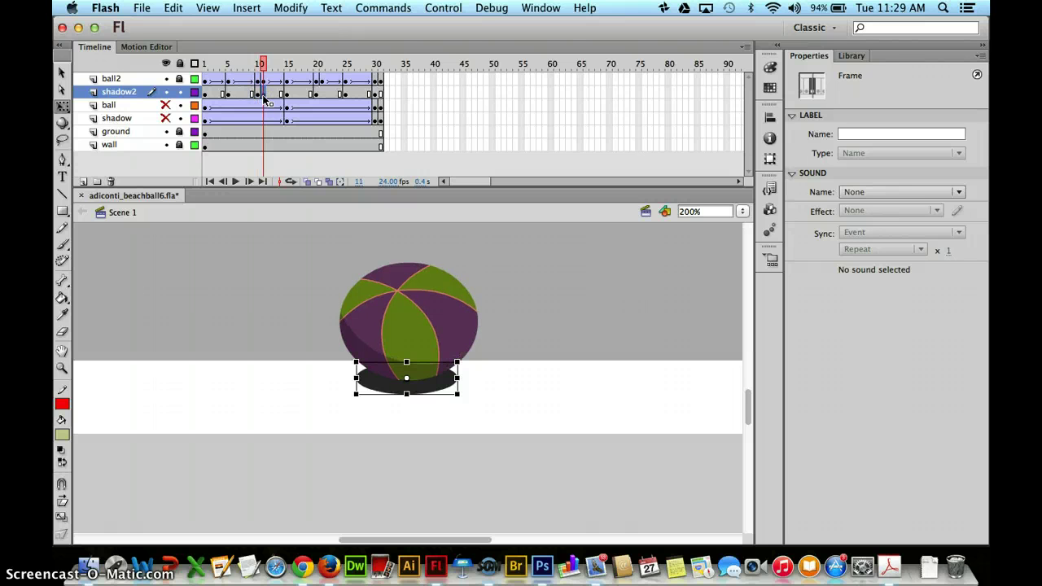
{"action": "left_click", "coordinate": [388, 290]}
{"action": "left_click_drag", "start_coordinate": [455, 377], "coordinate": [464, 376]}
{"action": "left_click", "coordinate": [256, 98]}
Select the full span of shadow2 frames up to the last frame.
{"action": "left_click", "coordinate": [263, 96]}
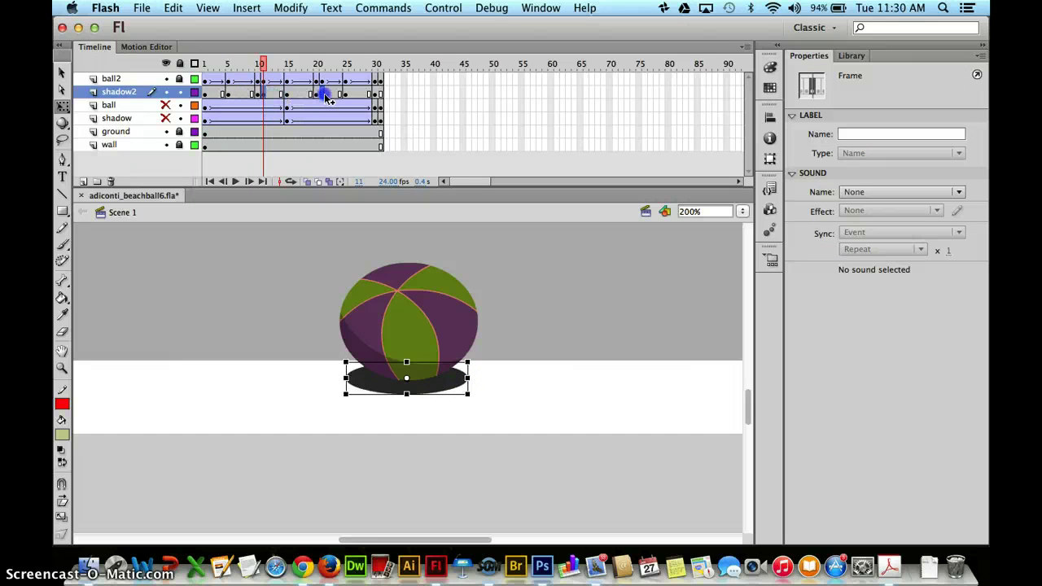
{"action": "left_click", "coordinate": [381, 95]}
{"action": "left_click_drag", "start_coordinate": [358, 96], "coordinate": [215, 96]}
Create classic tweens on shadow2, easing frame 3 at 100 out and frame 8 at -100 in.
{"action": "right_click", "coordinate": [247, 96]}
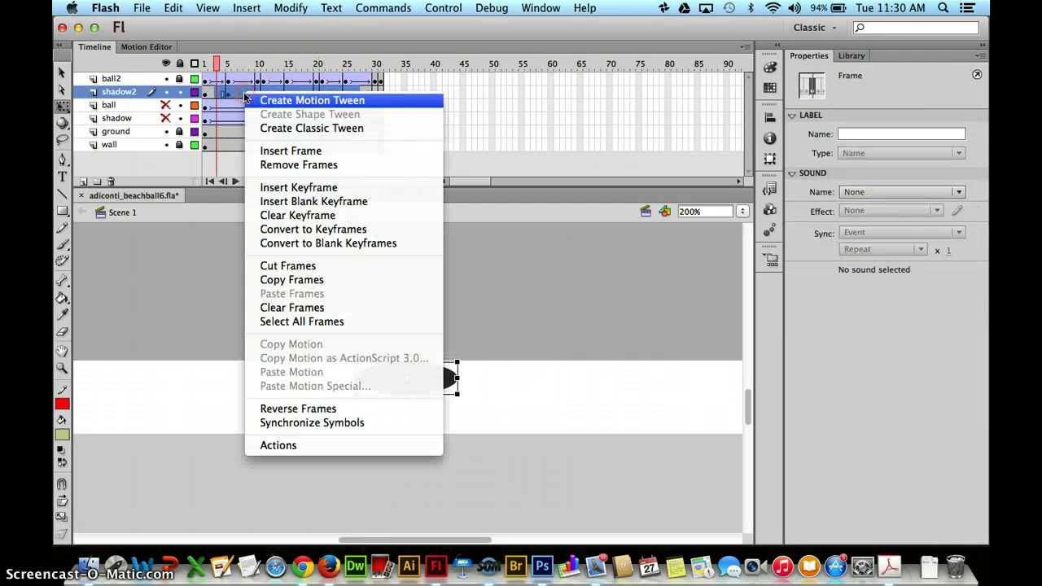
{"action": "left_click", "coordinate": [262, 128]}
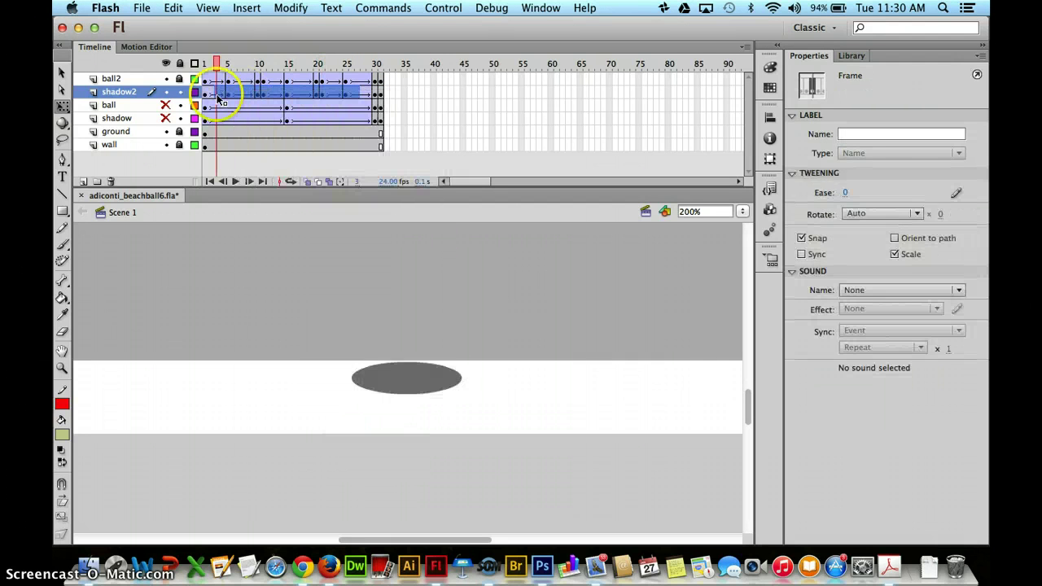
{"action": "left_click", "coordinate": [218, 96]}
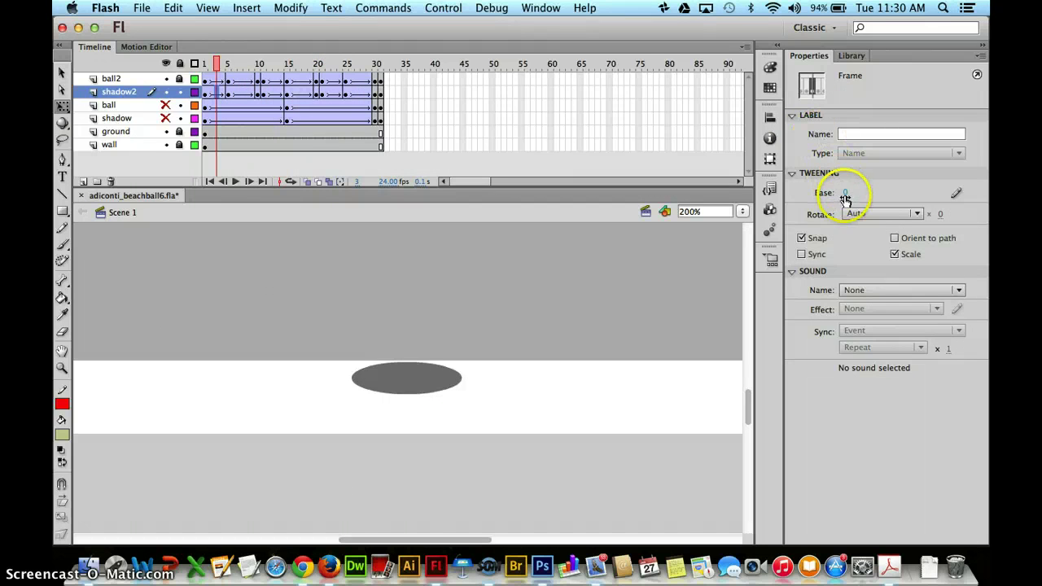
{"action": "left_click_drag", "start_coordinate": [952, 193], "coordinate": [968, 193]}
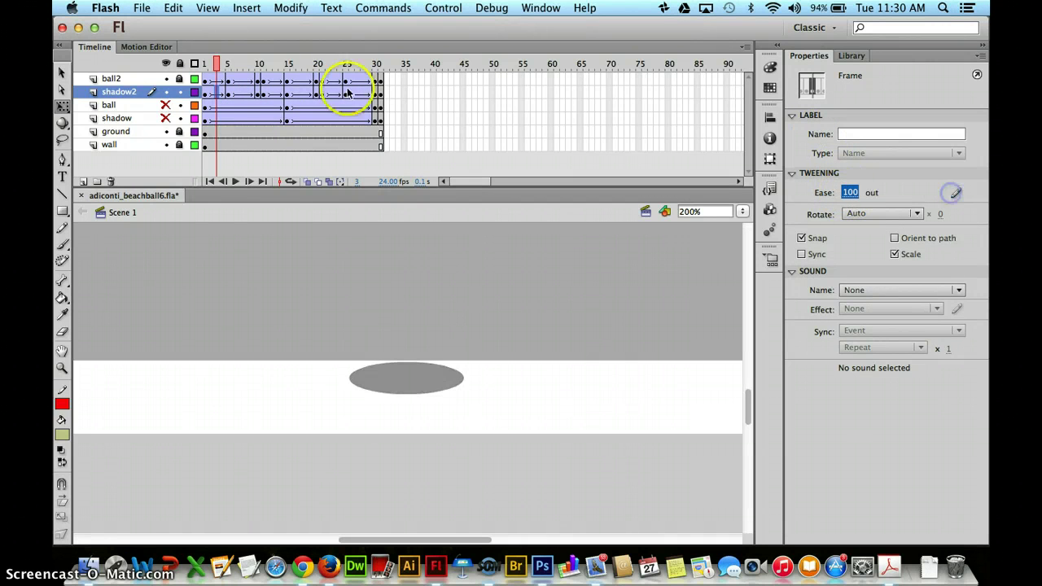
{"action": "left_click", "coordinate": [247, 96]}
{"action": "left_click_drag", "start_coordinate": [849, 192], "coordinate": [724, 203]}
Set alternating 100 / -100 eases on the shadow2 tweens at frames 13, 18, 22 and 28.
{"action": "left_click", "coordinate": [277, 92]}
{"action": "left_click", "coordinate": [846, 193]}
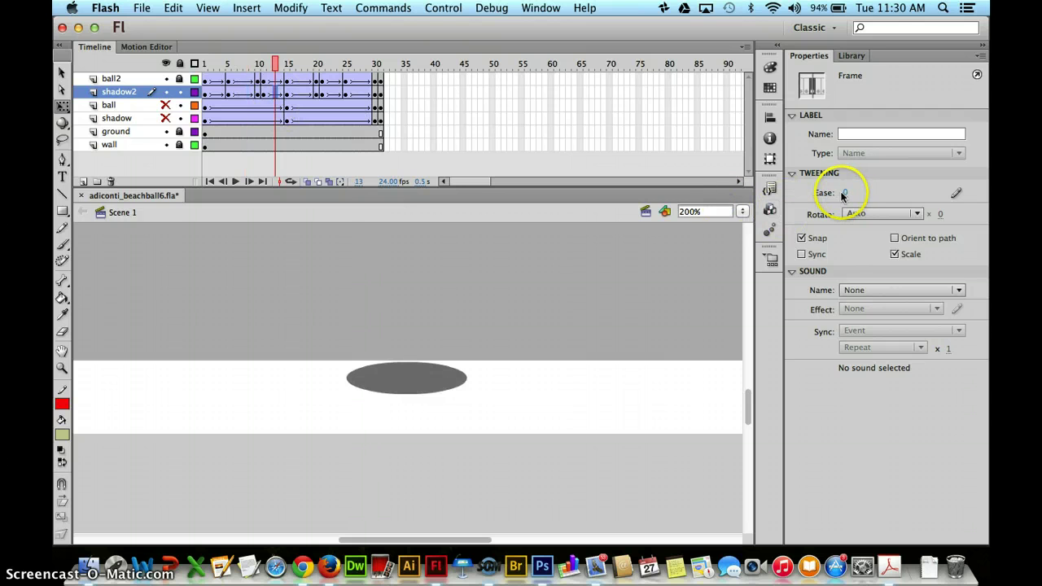
{"action": "left_click", "coordinate": [304, 92]}
{"action": "left_click", "coordinate": [847, 193]}
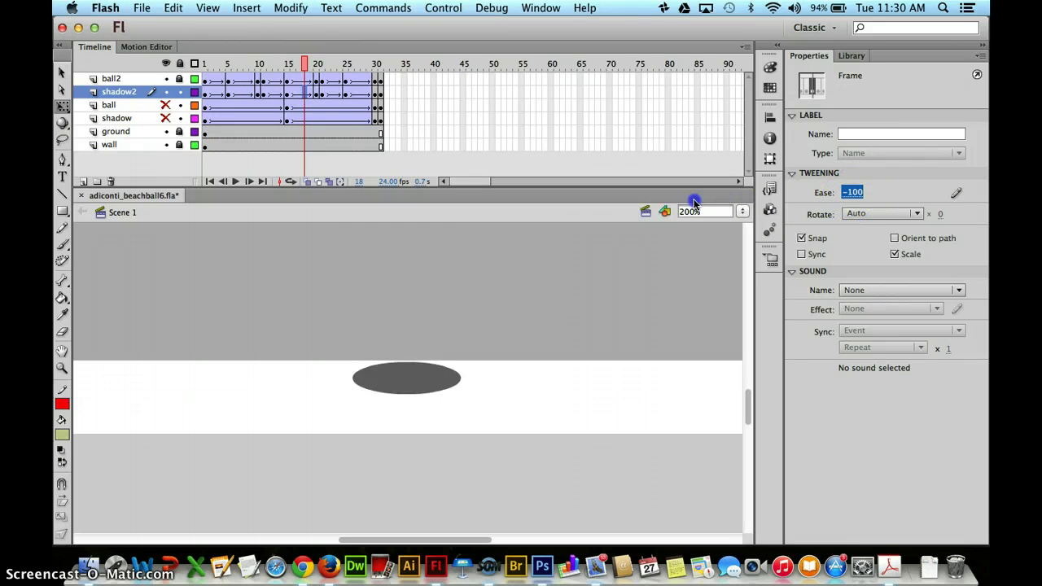
{"action": "left_click", "coordinate": [328, 92]}
{"action": "left_click", "coordinate": [847, 193]}
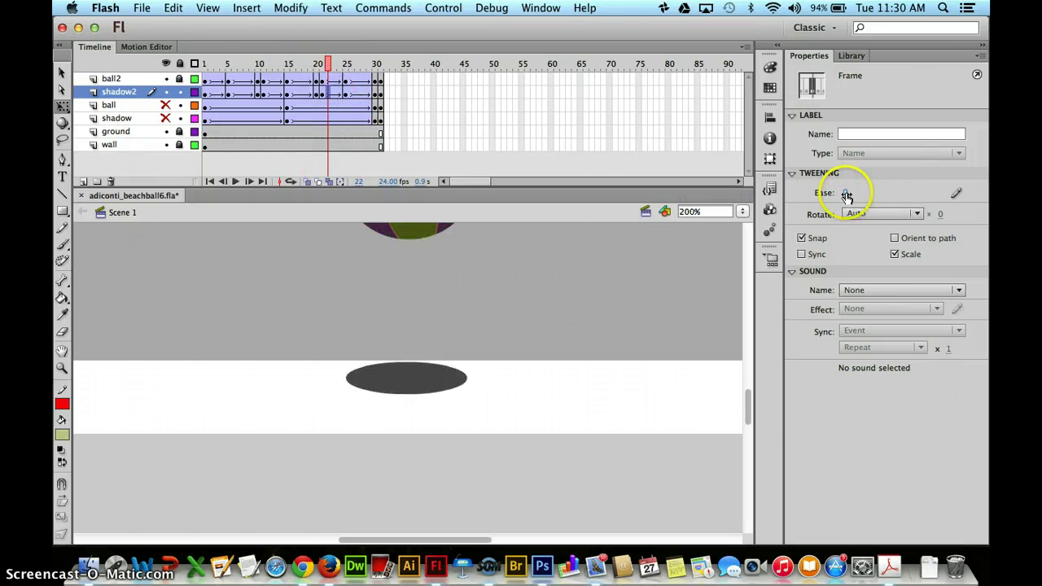
{"action": "left_click", "coordinate": [363, 92]}
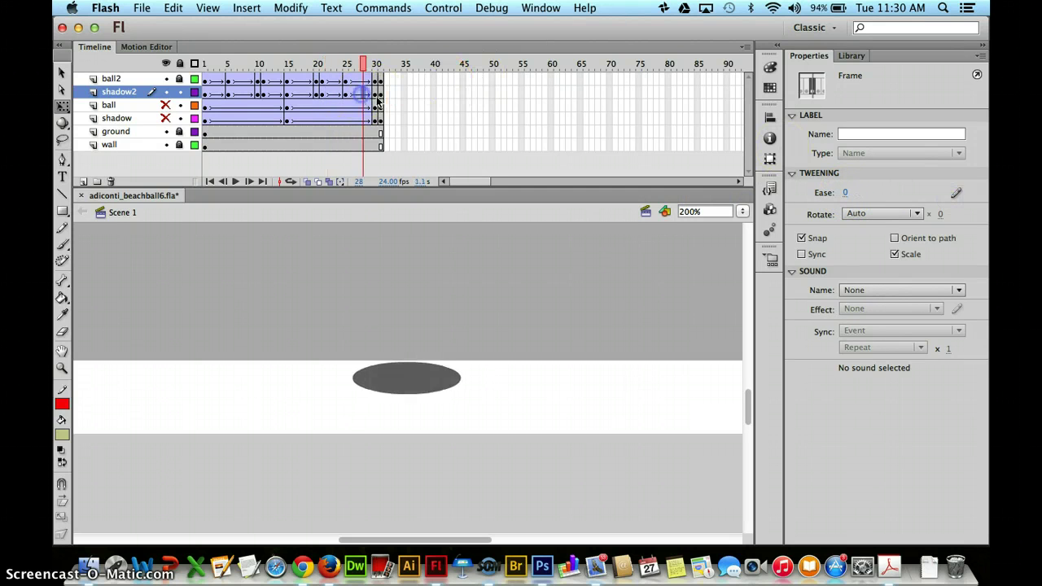
{"action": "left_click", "coordinate": [847, 194]}
{"action": "left_click", "coordinate": [710, 197]}
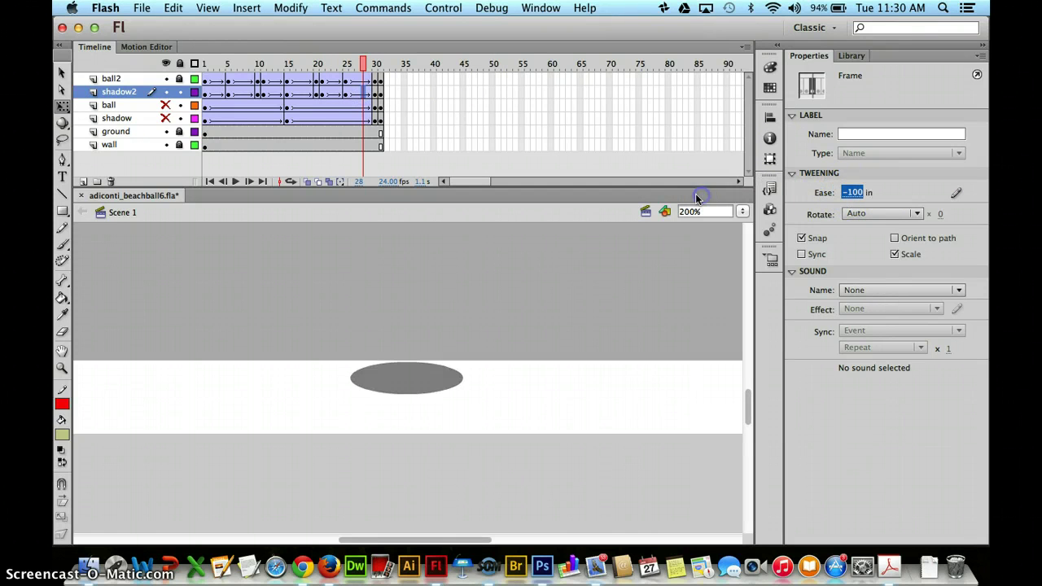
Run adiconti_beachball6.swf as a test movie and watch both balls bounce over their shadows.
{"action": "key", "text": "super+Return"}
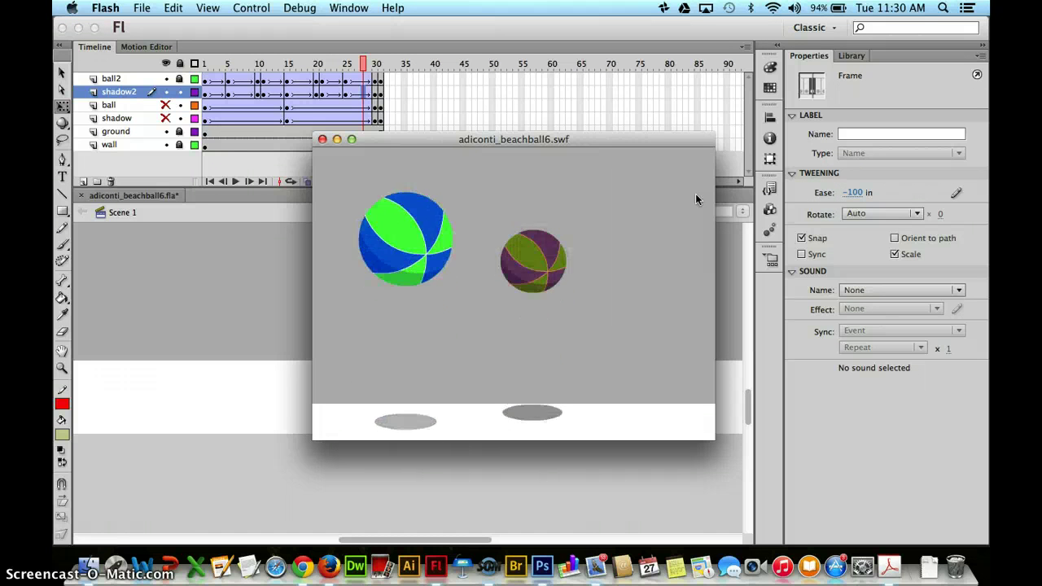
{"action": "left_click", "coordinate": [665, 215]}
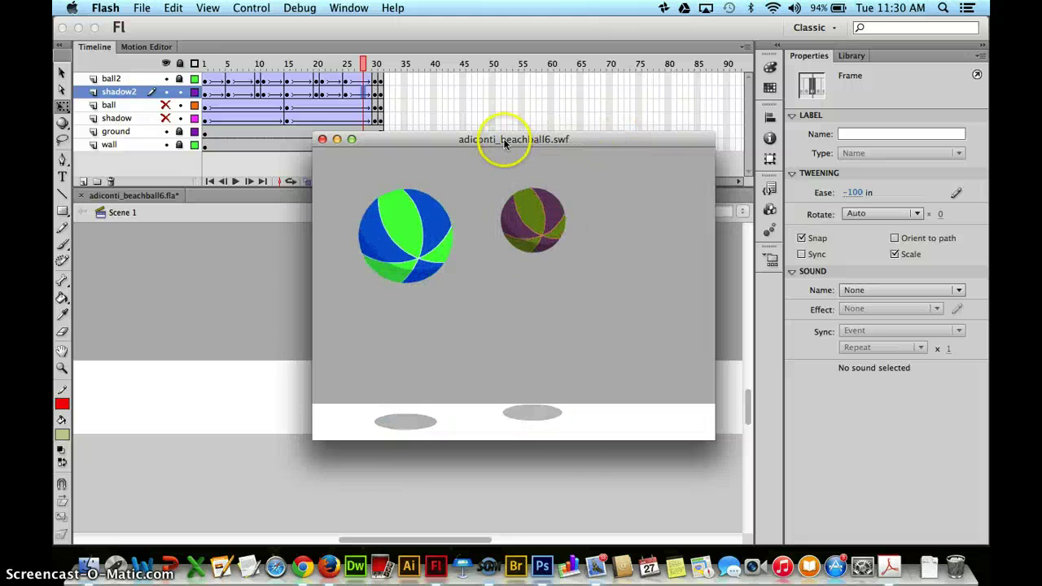
{"action": "left_click", "coordinate": [420, 139]}
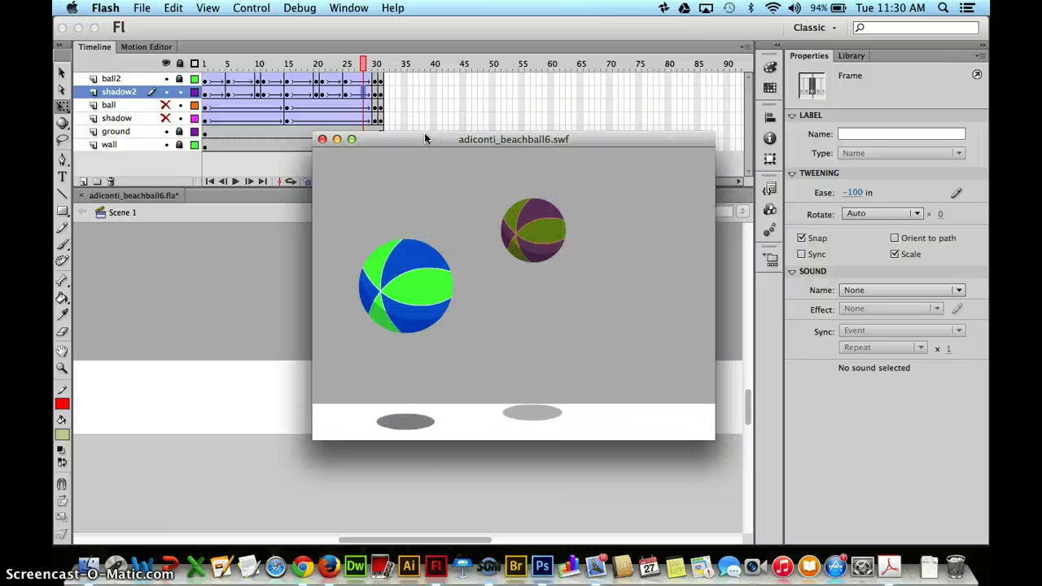
{"action": "left_click_drag", "start_coordinate": [326, 128], "coordinate": [322, 80]}
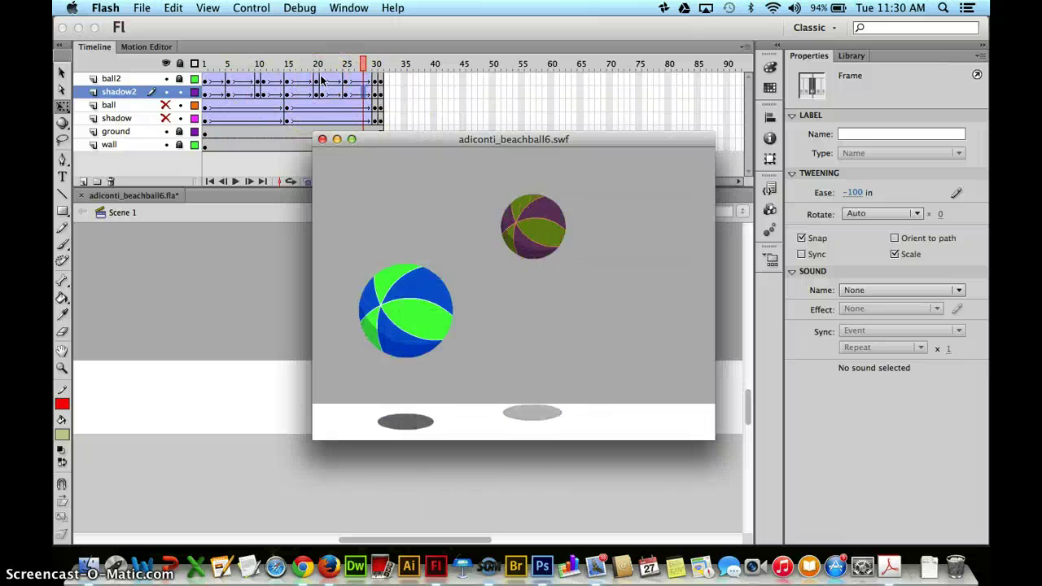